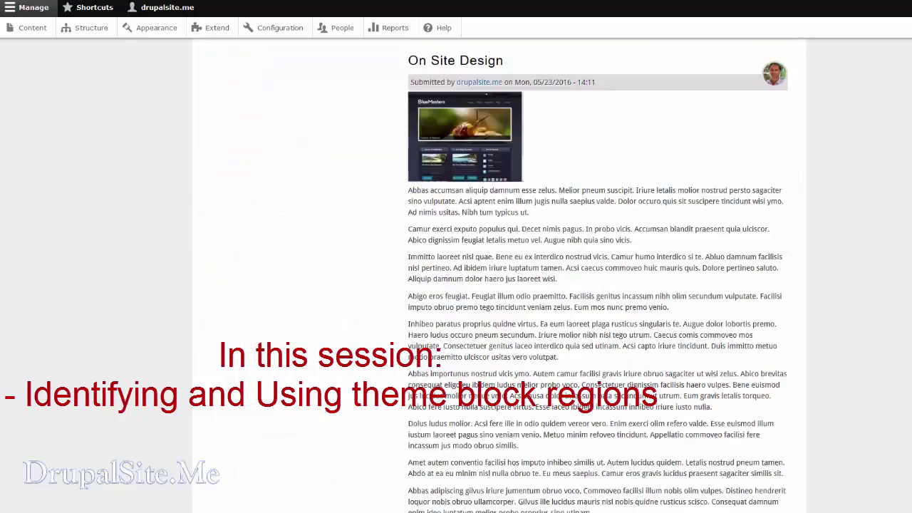
Step: Edit the Frontpage view so its mini pager displays 3 items per page, and save the view
scroll(597, 285, "down", 20)
scroll(597, 285, "down", 20)
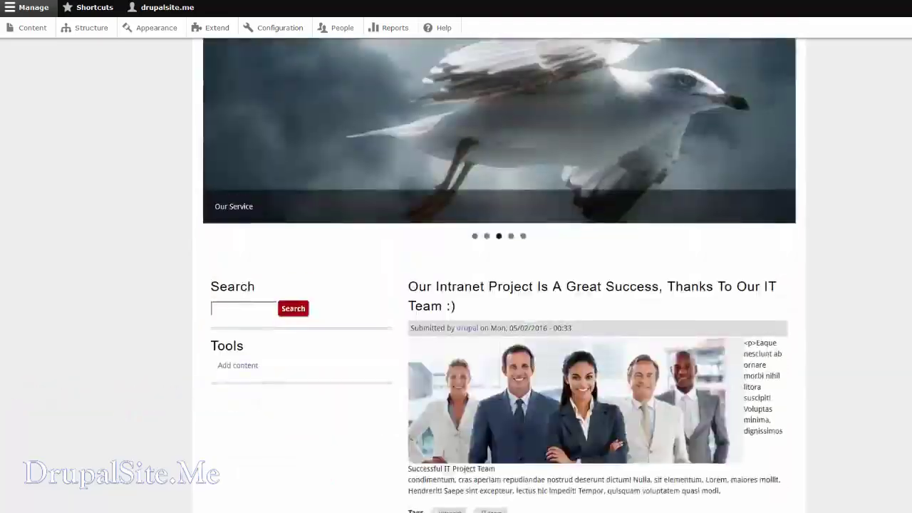
scroll(499, 285, "up", 3)
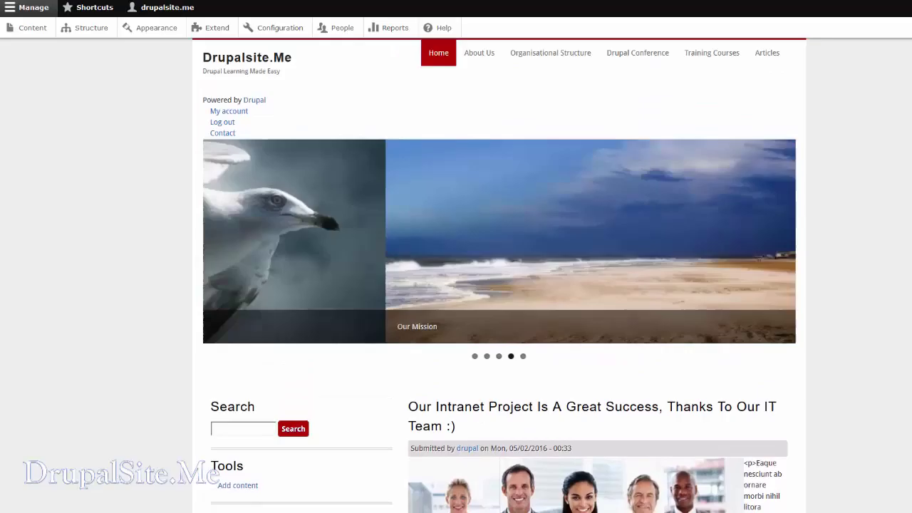
scroll(816, 350, "down", 3)
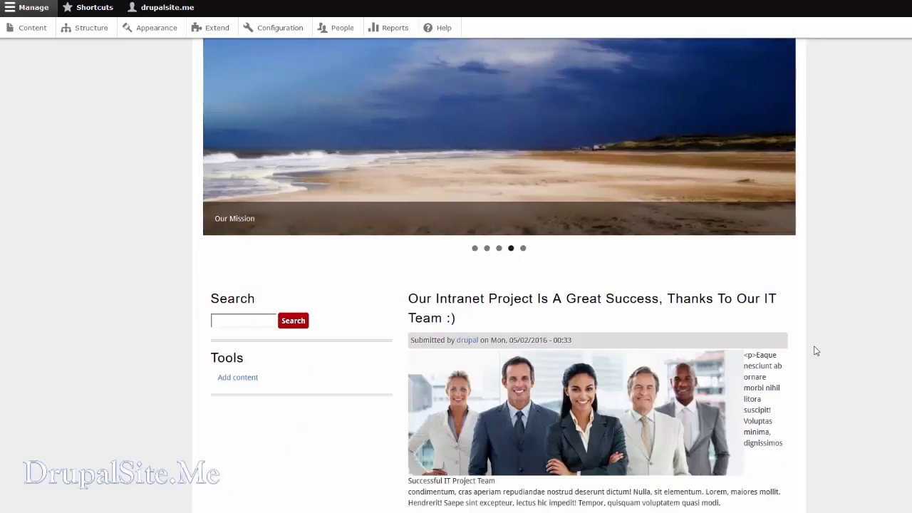
mouse_move(776, 305)
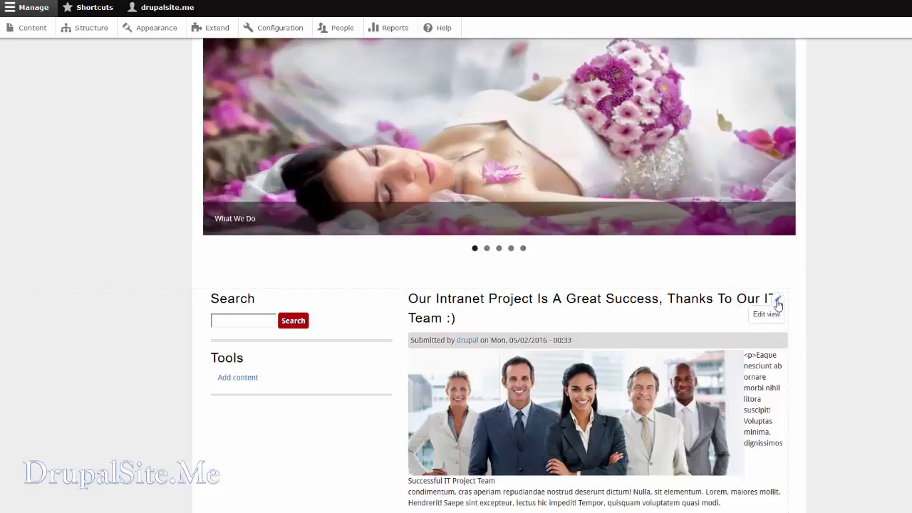
left_click(768, 316)
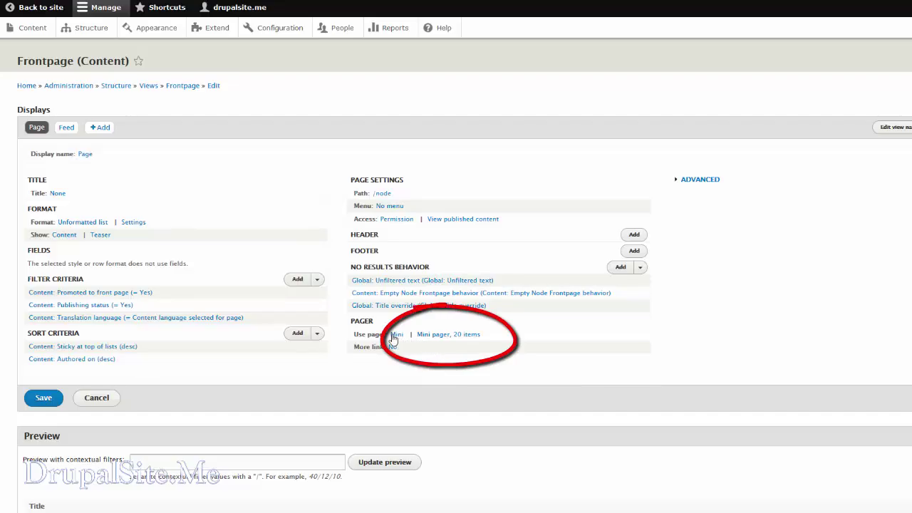
left_click(461, 336)
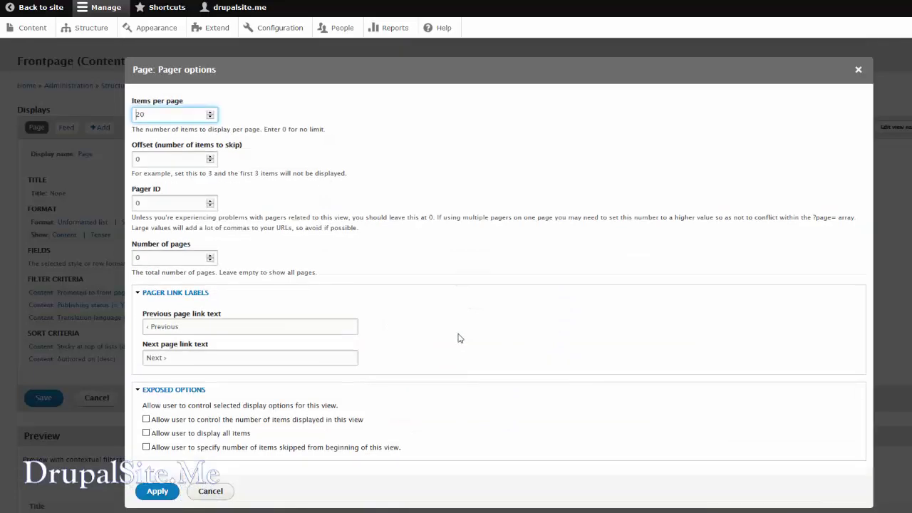
left_click_drag(148, 115, 125, 115)
type("3")
left_click(157, 491)
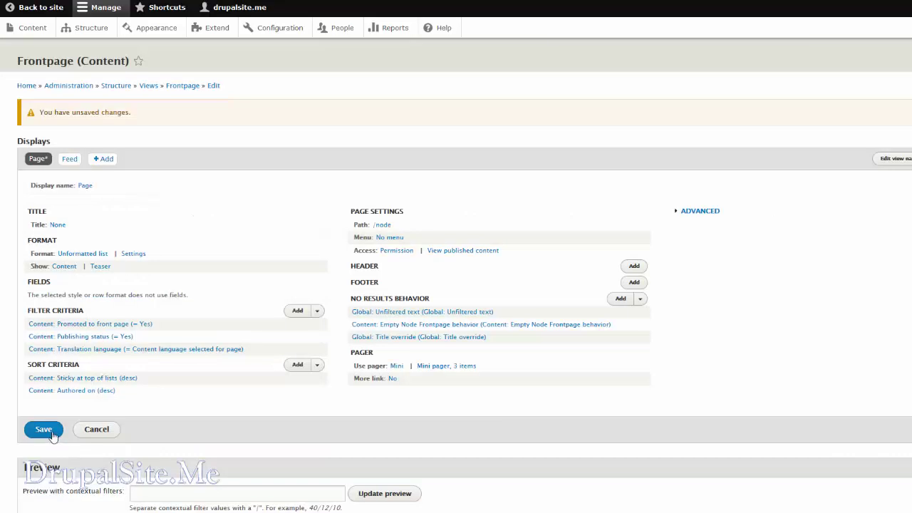
left_click(51, 434)
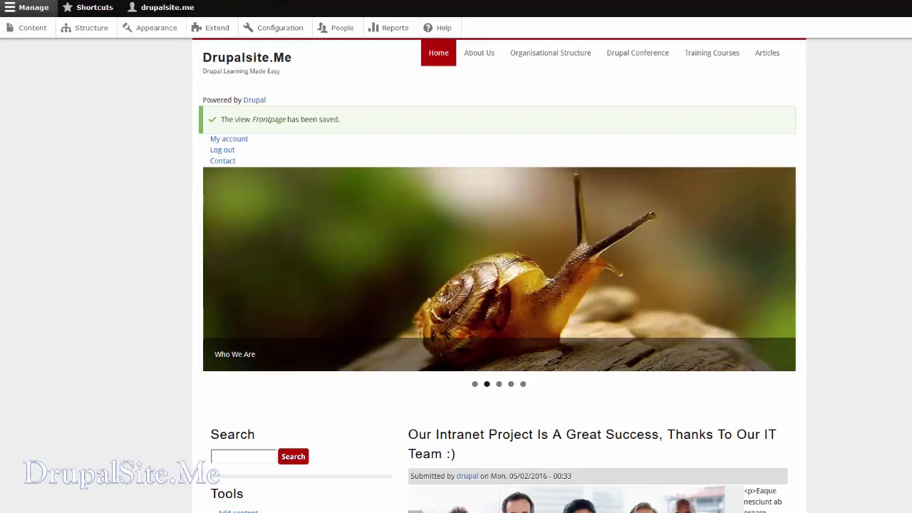
Step: Check the front page listing, set the Frontpage view's pager to 1 item per page, and save the view
scroll(499, 275, "down", 6)
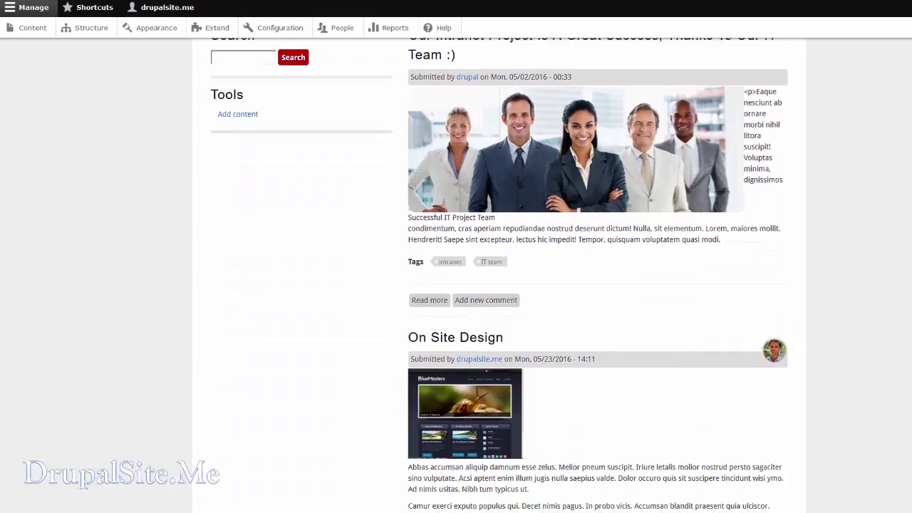
scroll(499, 275, "down", 6)
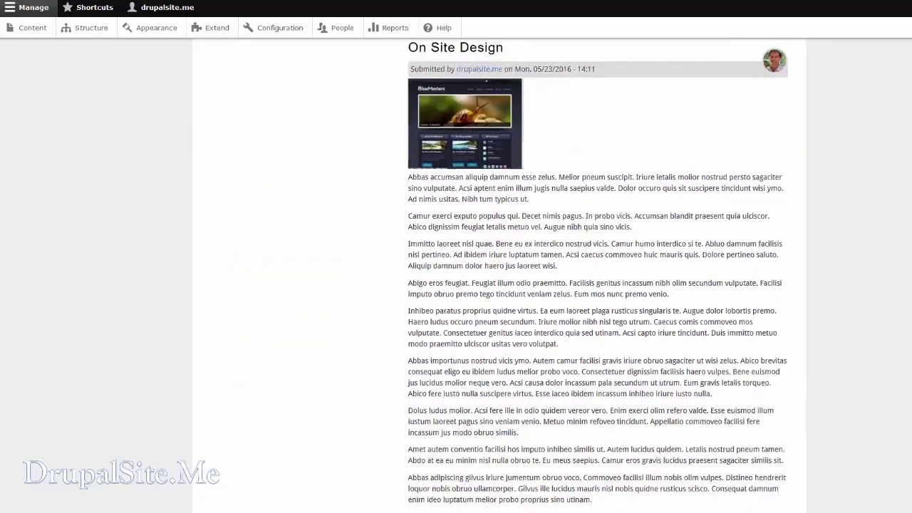
scroll(499, 275, "down", 5)
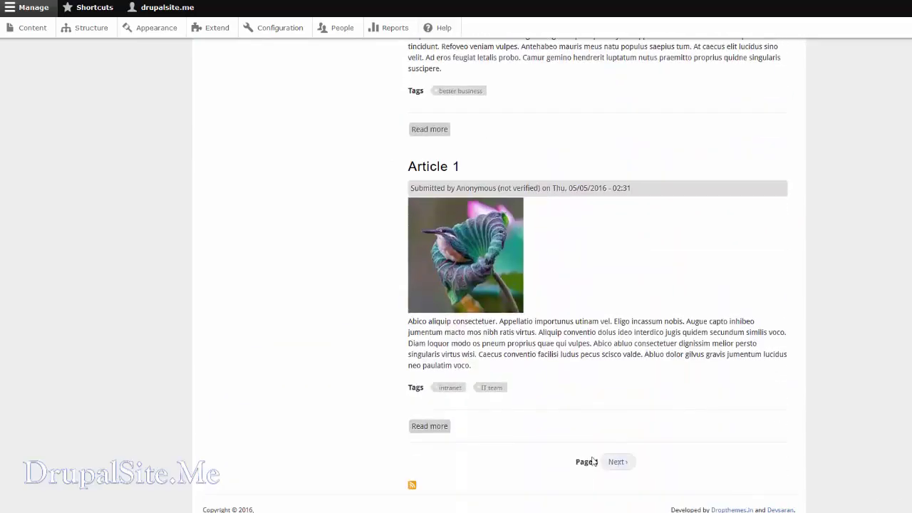
left_click(616, 462)
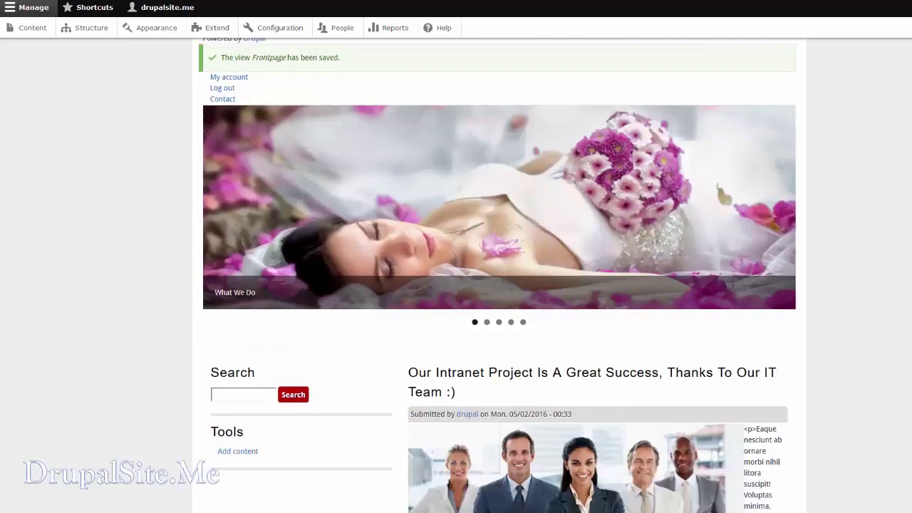
scroll(499, 275, "down", 5)
scroll(498, 275, "up", 2)
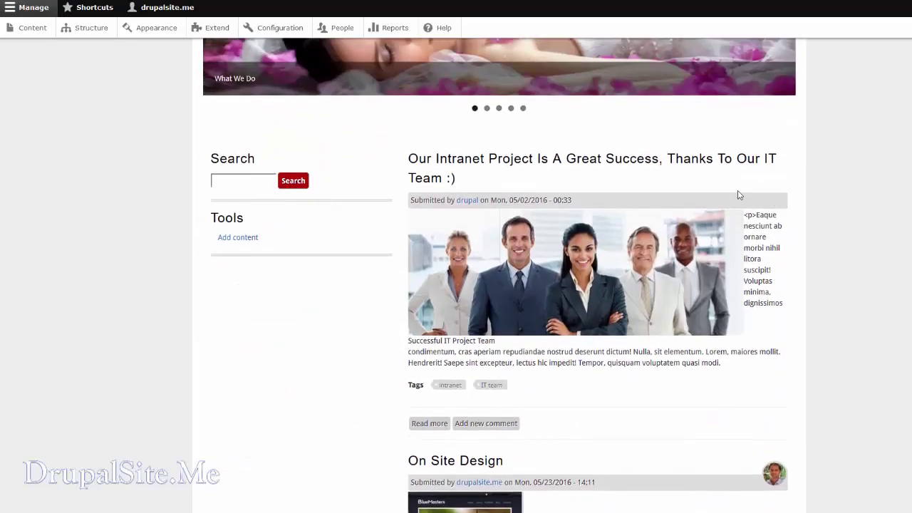
left_click(777, 159)
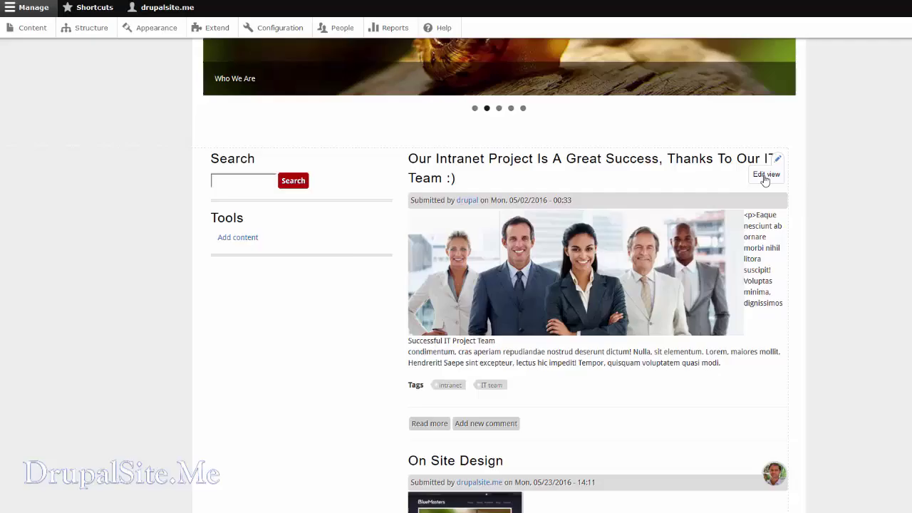
left_click(766, 175)
left_click(461, 339)
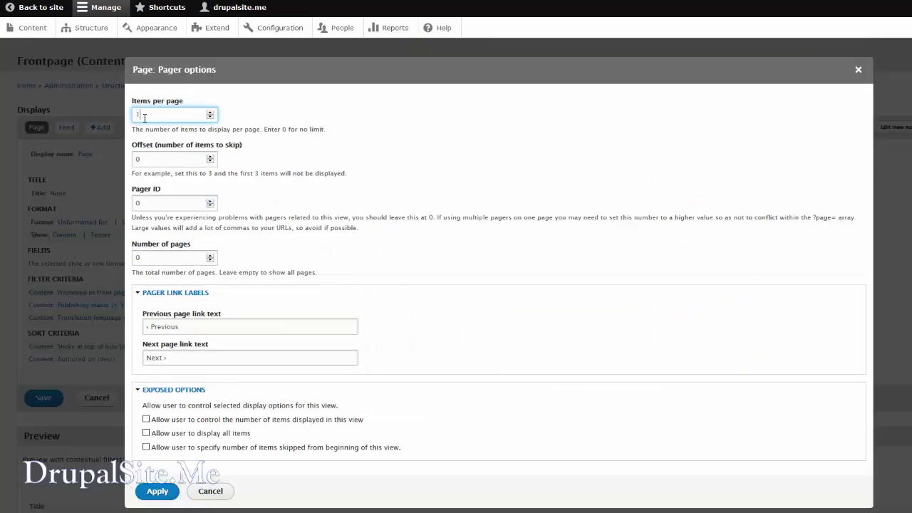
left_click(158, 490)
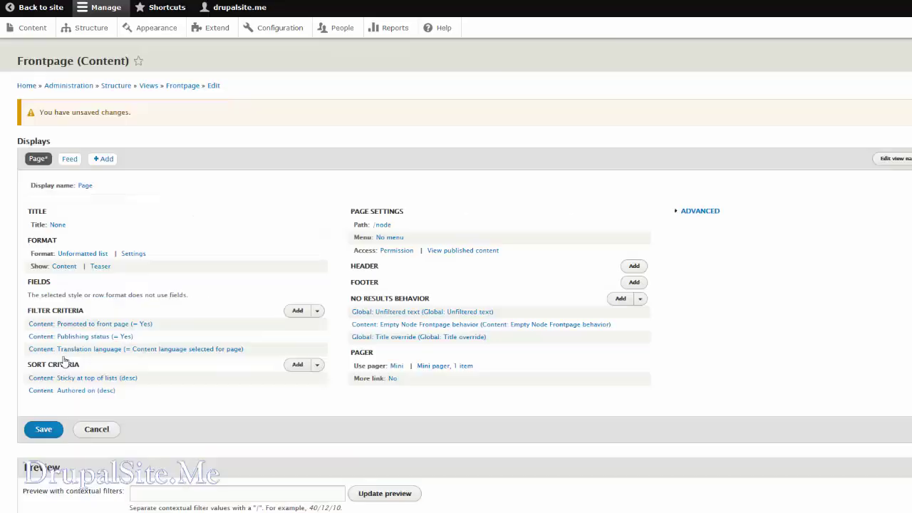
left_click(43, 8)
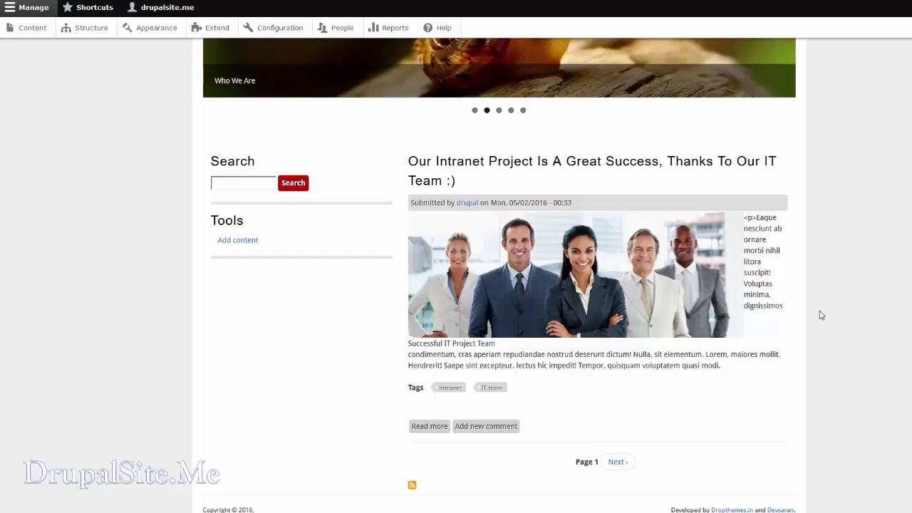
Step: Open the block region demonstration for the Business theme from the block layout page
scroll(819, 312, "up", 4)
scroll(859, 326, "down", 4)
scroll(867, 341, "up", 4)
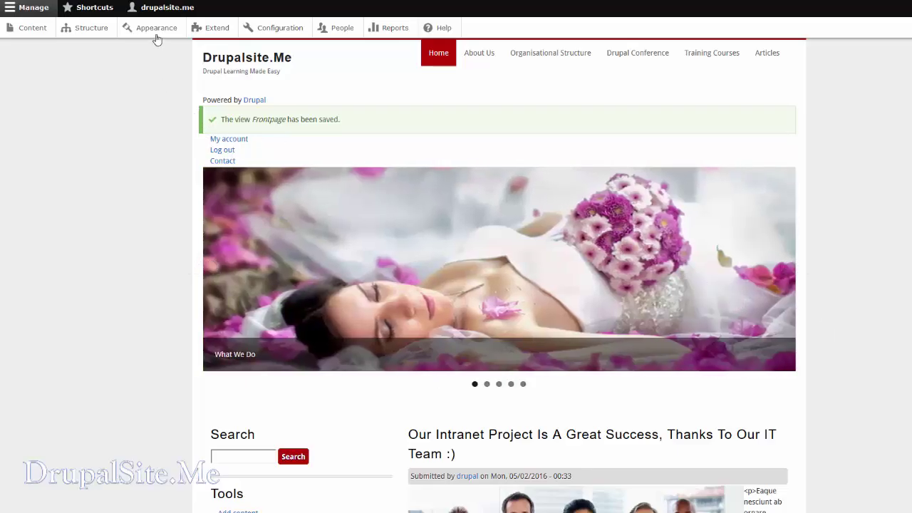
left_click(155, 31)
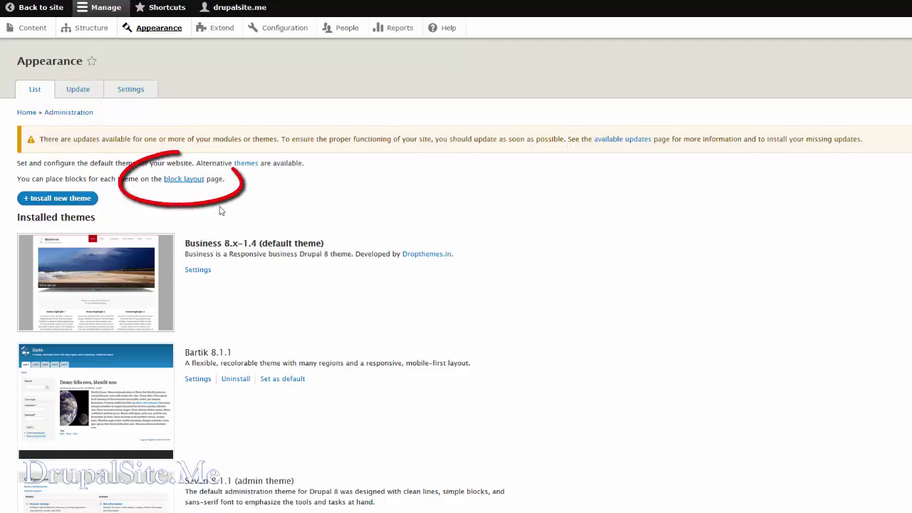
left_click(185, 180)
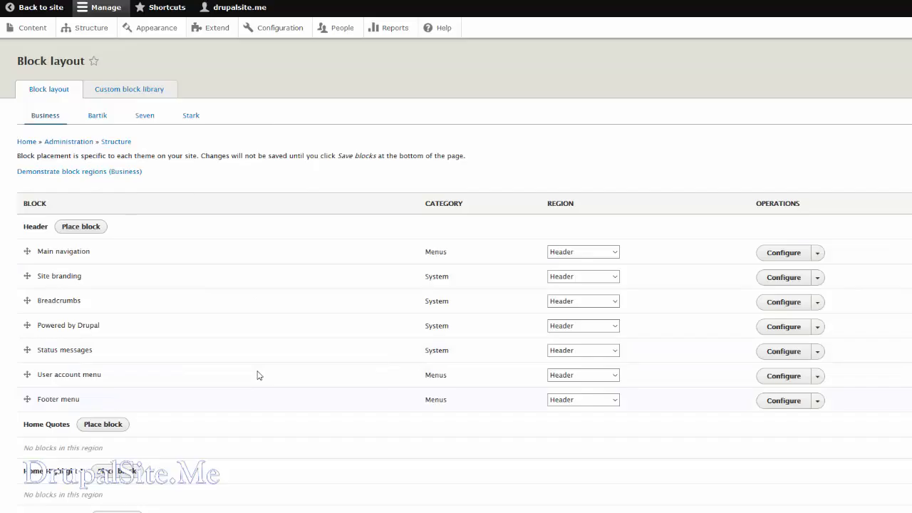
left_click(77, 173)
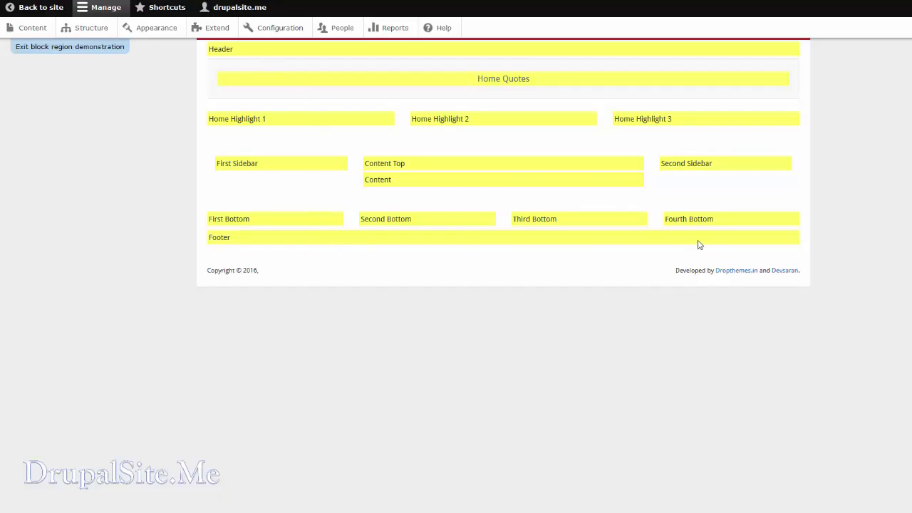
Step: Copy all region names from Header to Footer into a new Notepad document and remove the leading blank line
left_click_drag(698, 244, 202, 53)
key("ctrl+c")
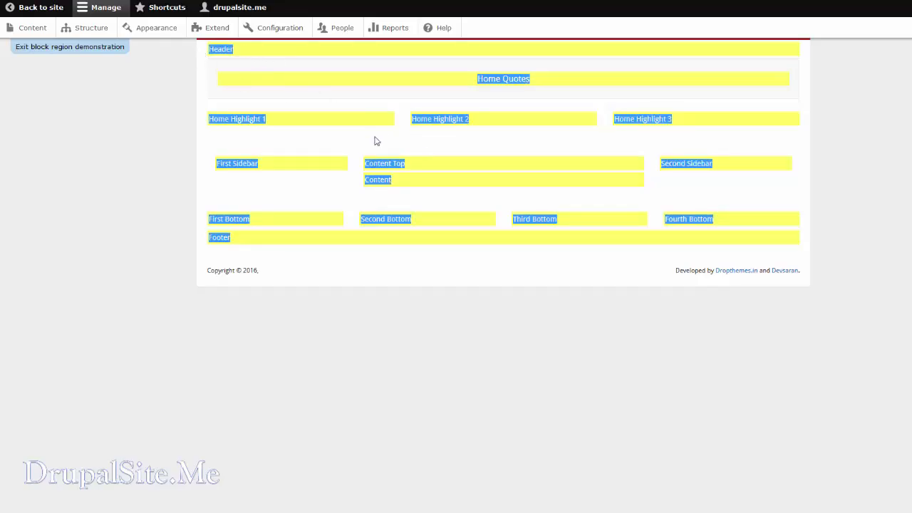
right_click(114, 508)
left_click(100, 461)
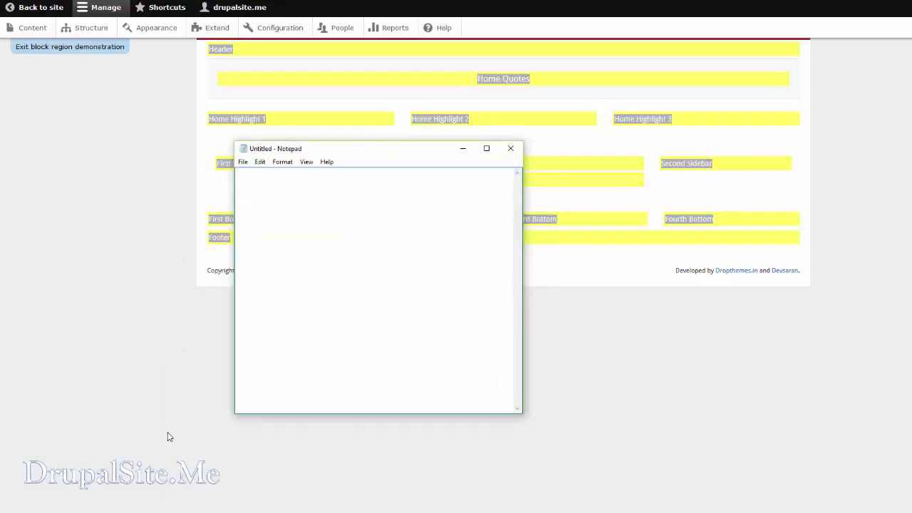
key("ctrl+v")
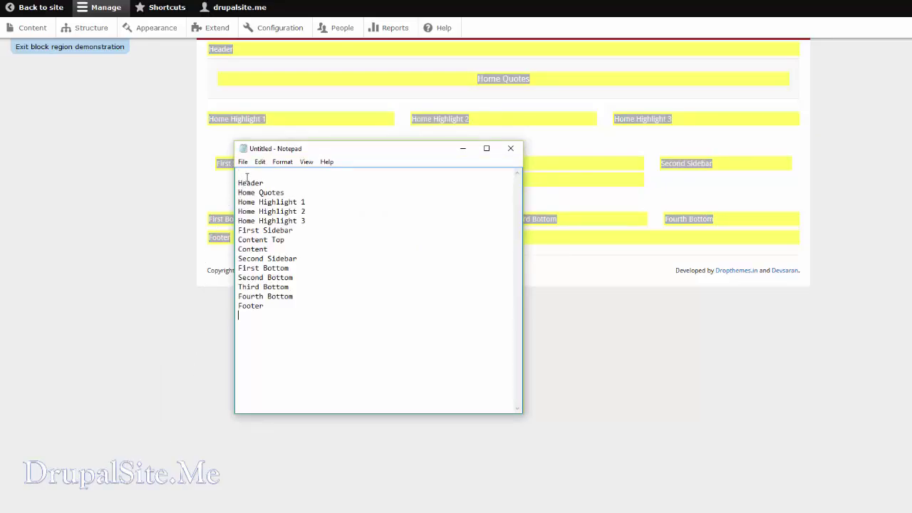
key("Delete")
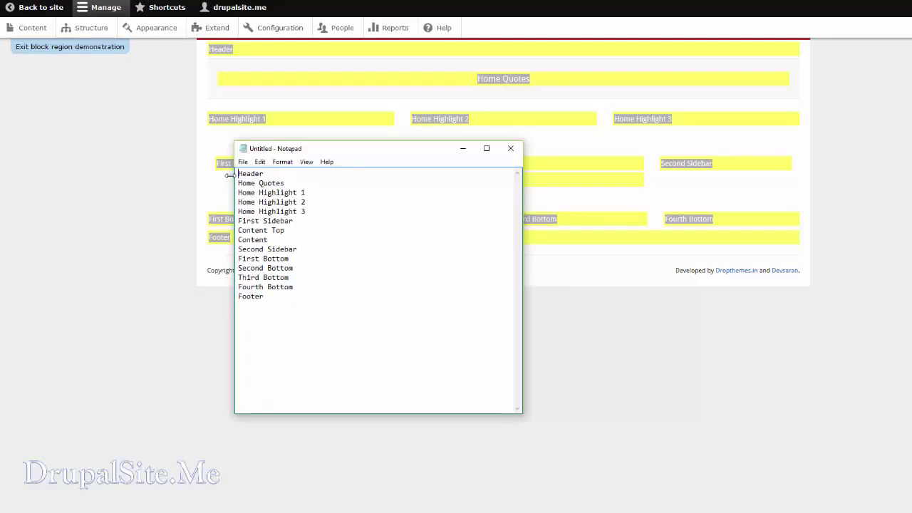
Step: Add a run of twelve dashes before the Header region name and copy the same dashes after it
type("------------")
left_click_drag(288, 173, 227, 181)
key("ctrl+c")
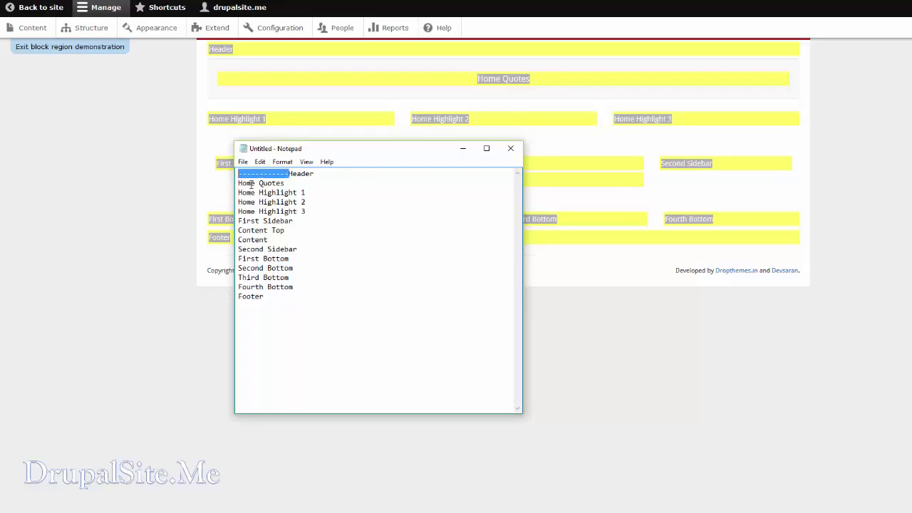
left_click(317, 174)
key("ctrl+v")
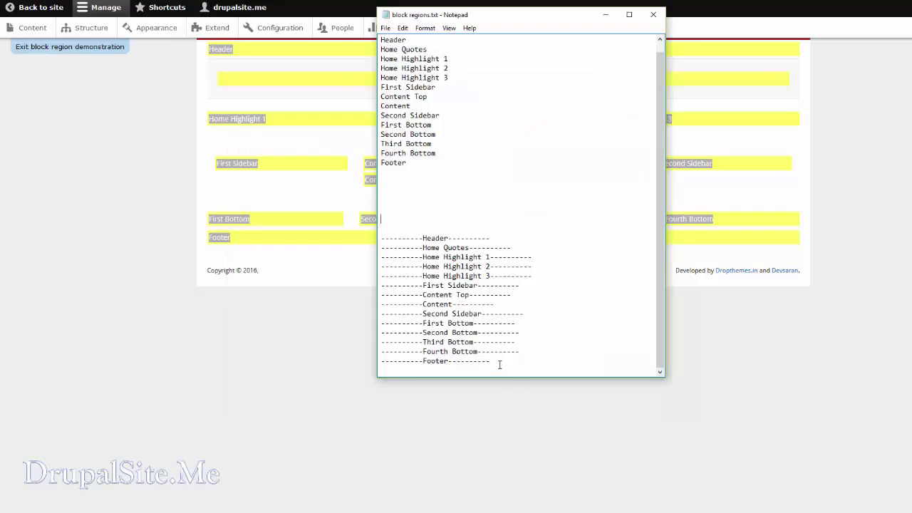
Step: Select the list of dash-framed region names, from Header to Footer, in block regions.txt
left_click_drag(500, 365, 374, 241)
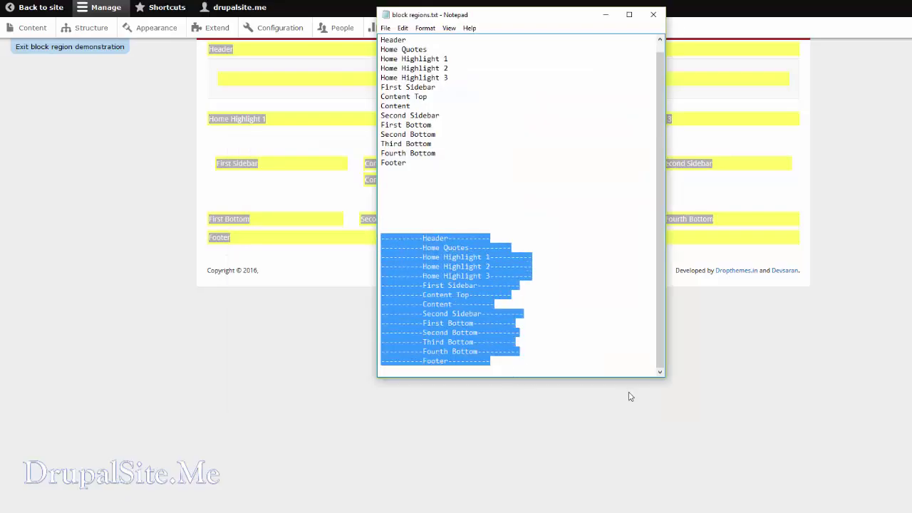
left_click(513, 311)
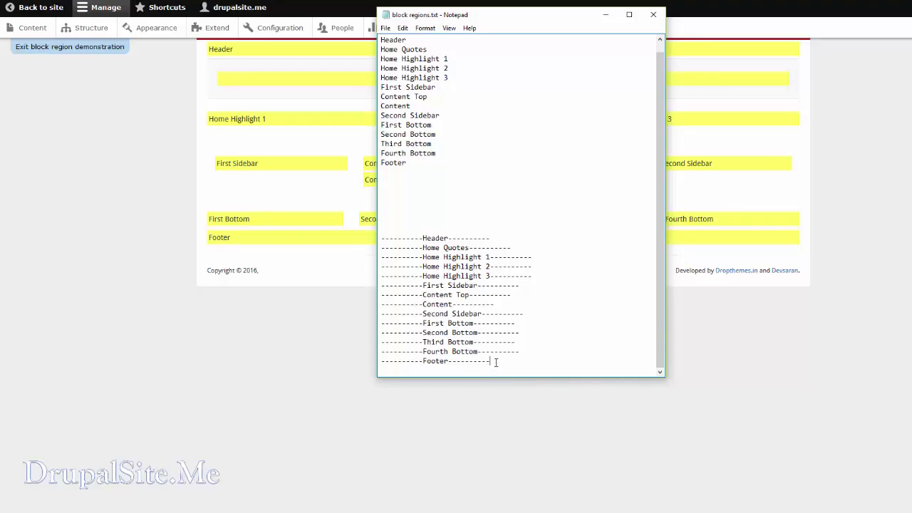
left_click_drag(494, 363, 383, 241)
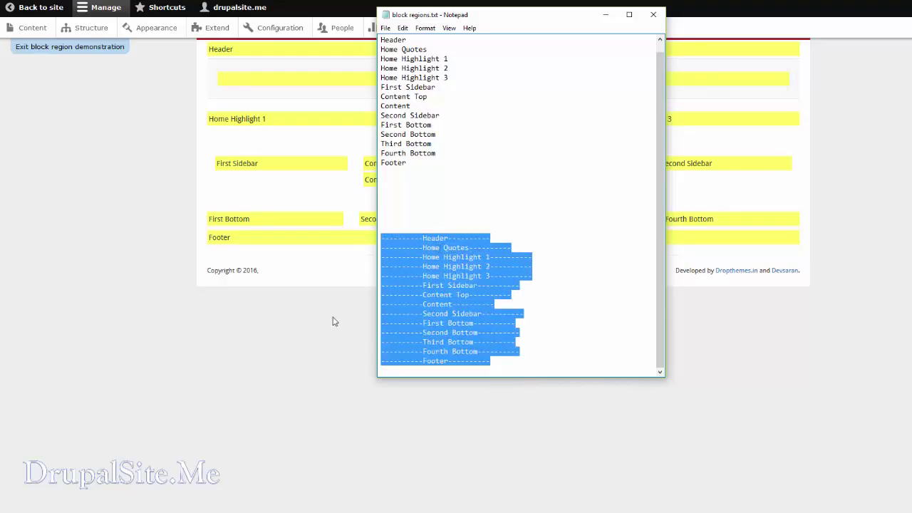
Step: Return to the Drupal site, leave the block region demonstration, and review the region-named blocks in the custom block library
left_click(140, 203)
left_click(54, 50)
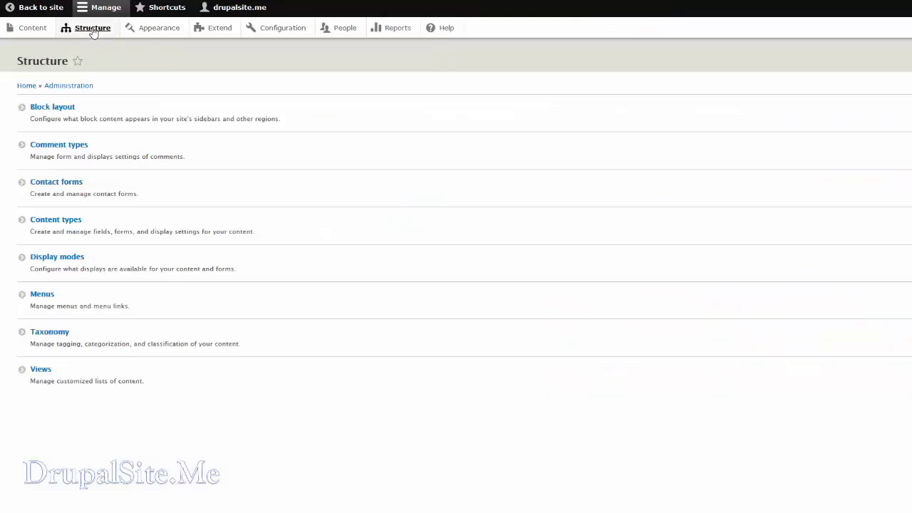
left_click(57, 108)
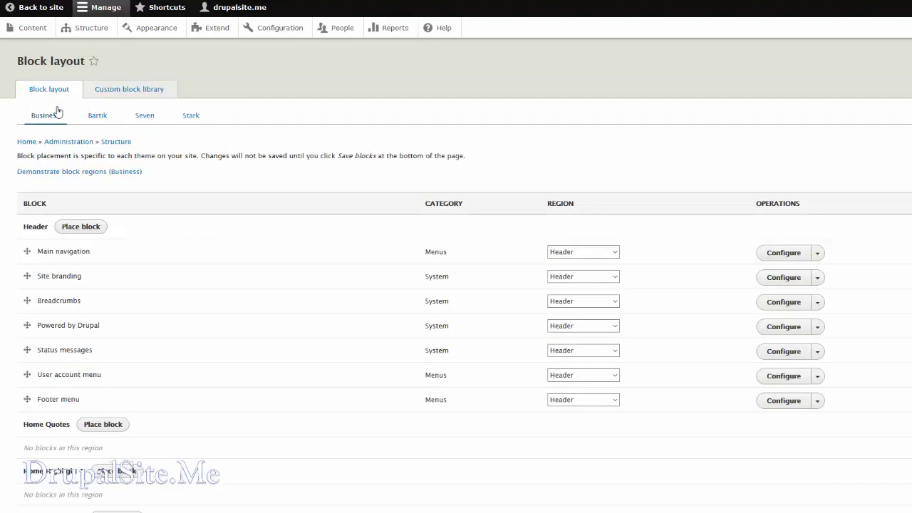
left_click(133, 91)
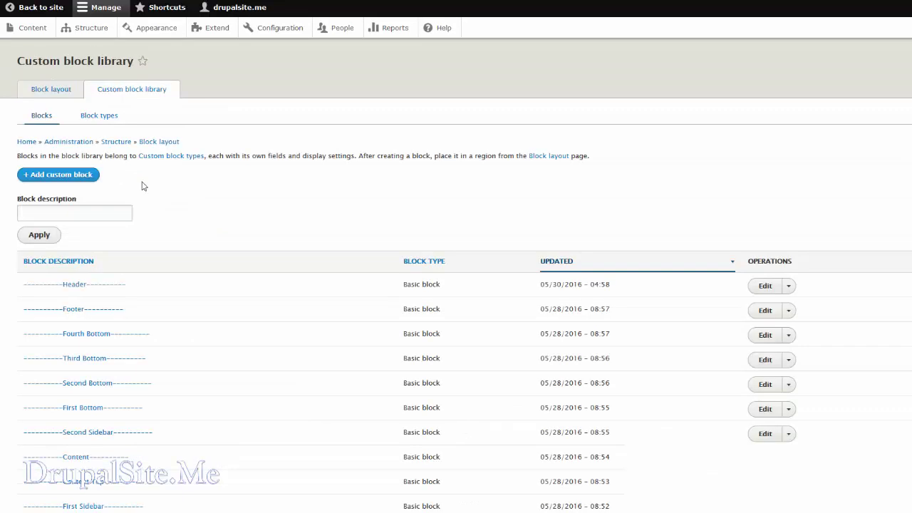
scroll(216, 232, "down", 2)
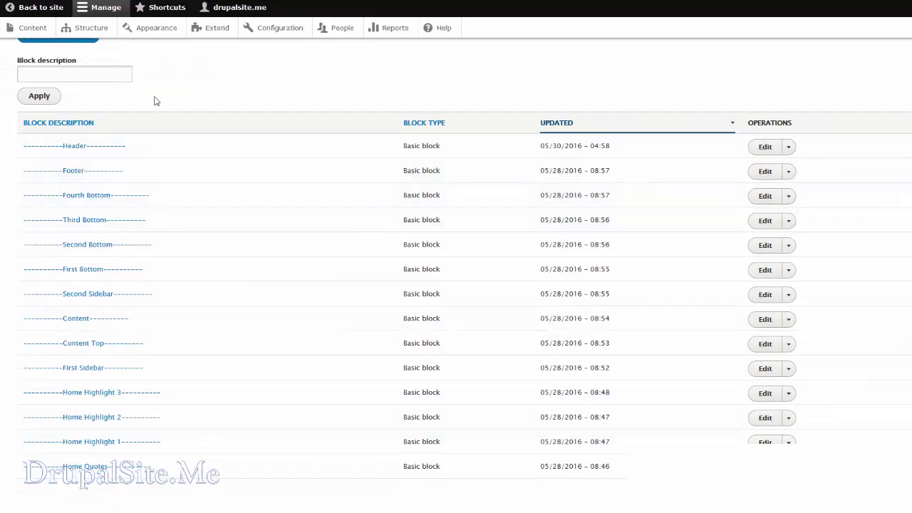
scroll(413, 197, "up", 1)
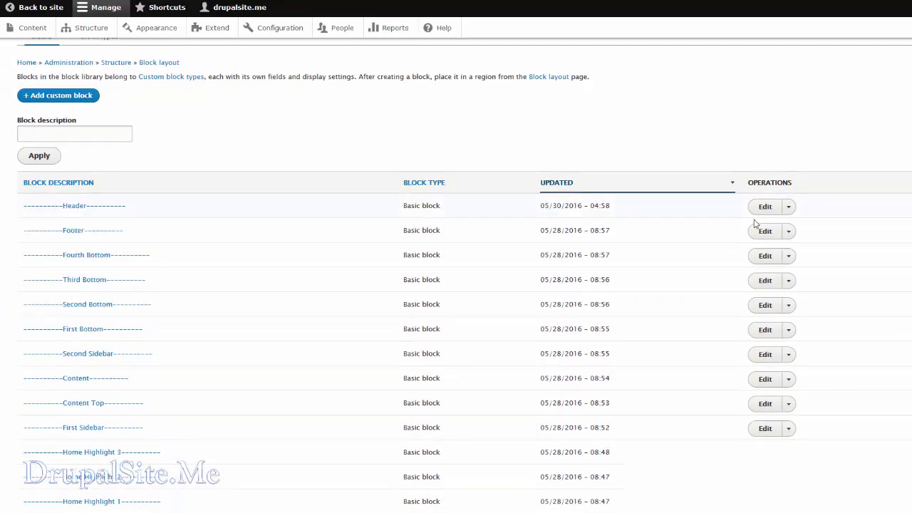
Step: Delete the existing Header label block from the custom block library and confirm the deletion
left_click(788, 207)
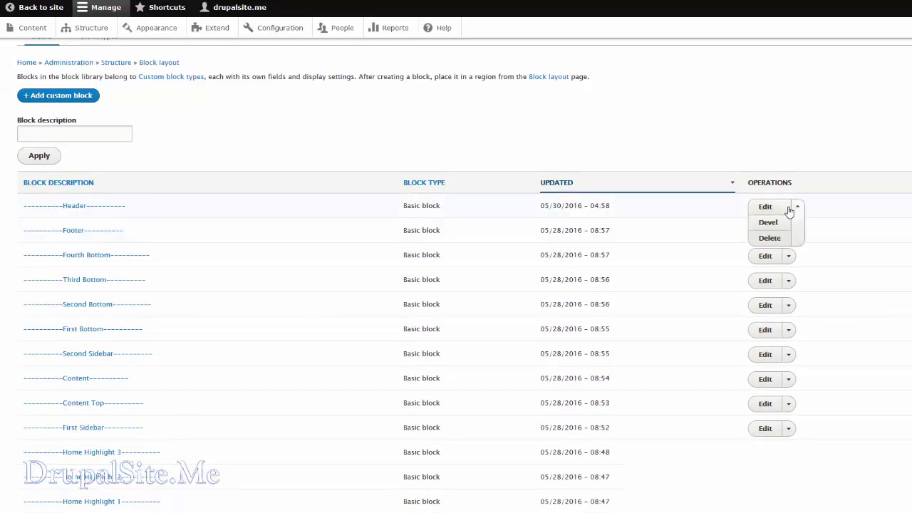
left_click(768, 239)
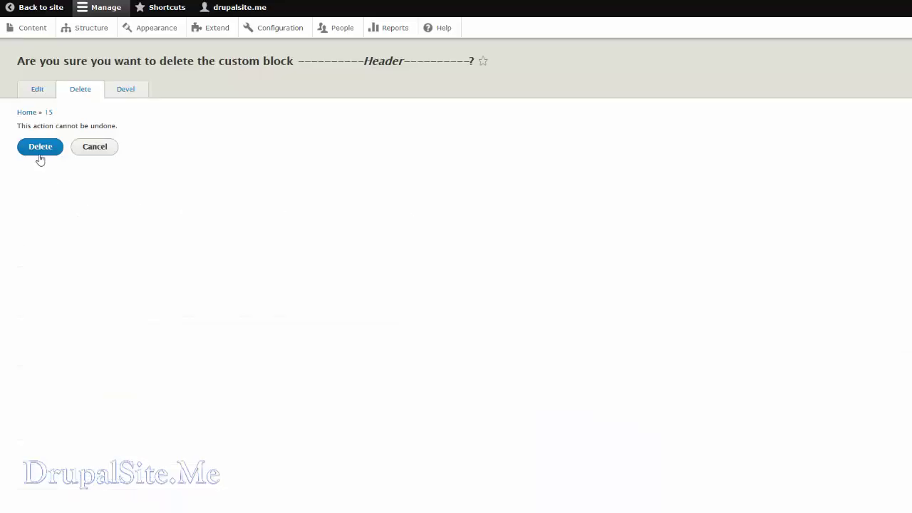
left_click(41, 148)
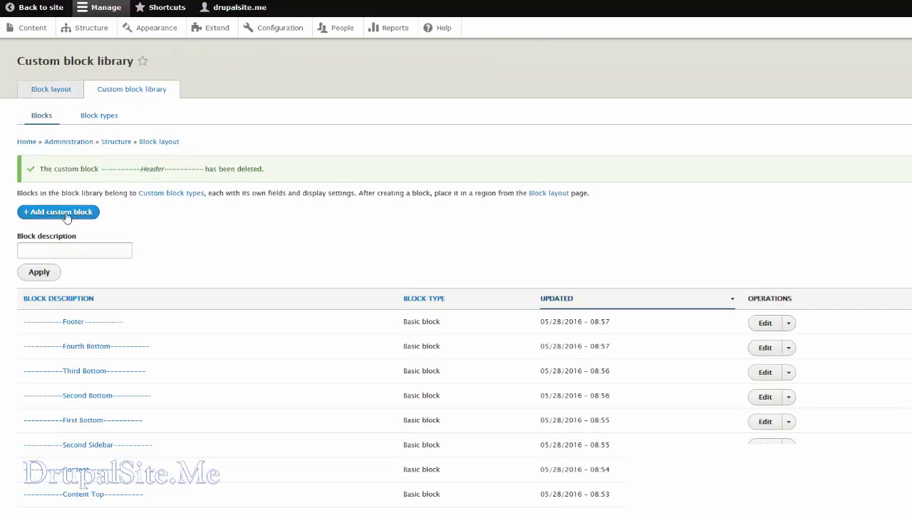
Step: Create and save a custom block with "----------Header----------" as both its block description and its body
left_click(63, 214)
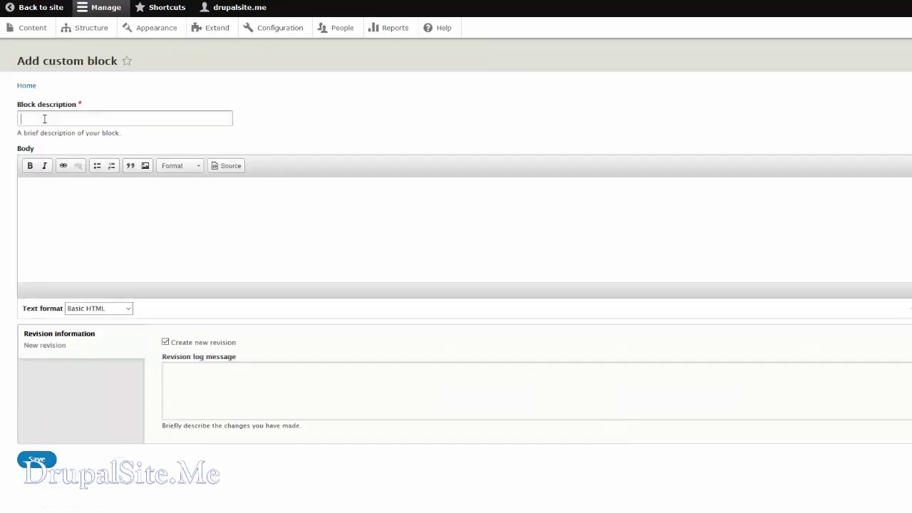
left_click(44, 119)
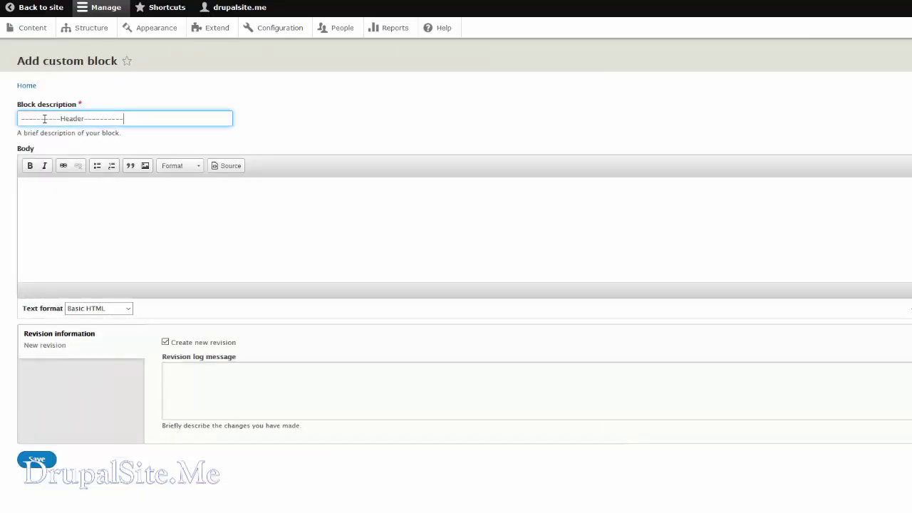
left_click(60, 206)
type("-----------Header-----------")
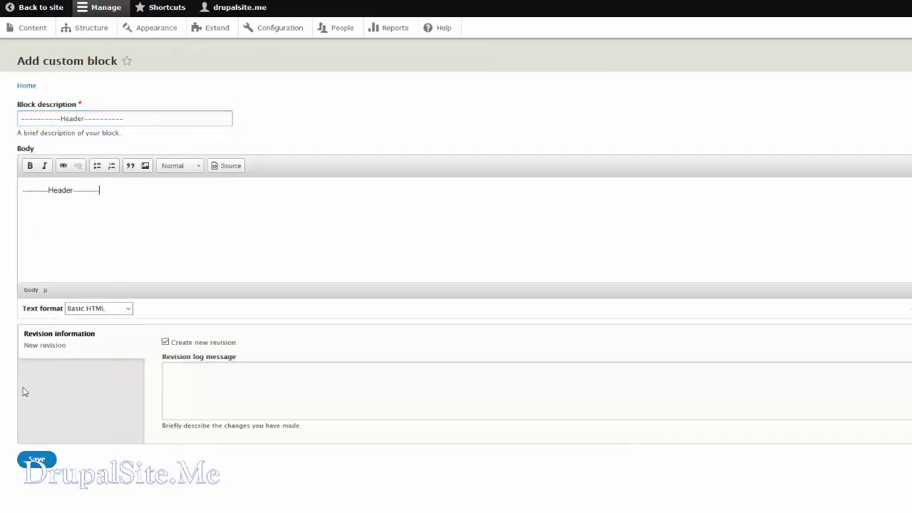
left_click(49, 458)
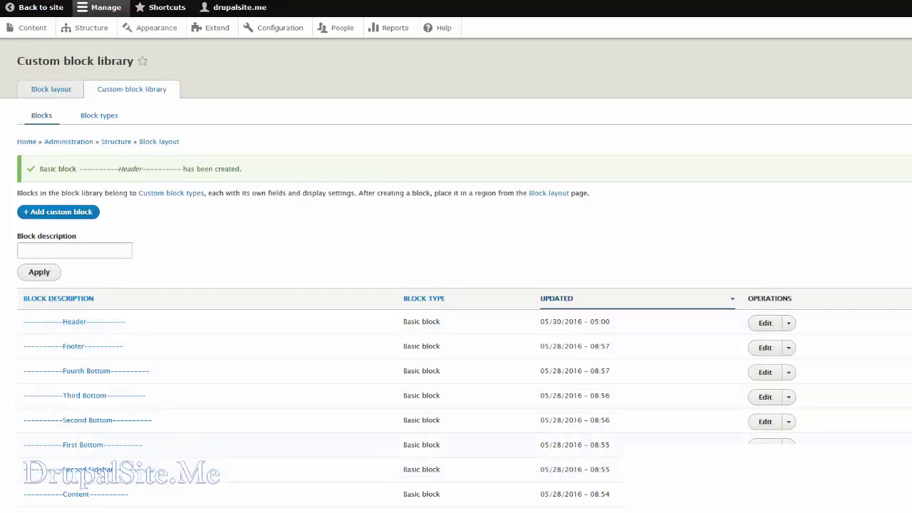
Step: Compare the dash-framed region names in block regions.txt in Notepad with the blocks in Drupal's custom block library
key("alt+Tab")
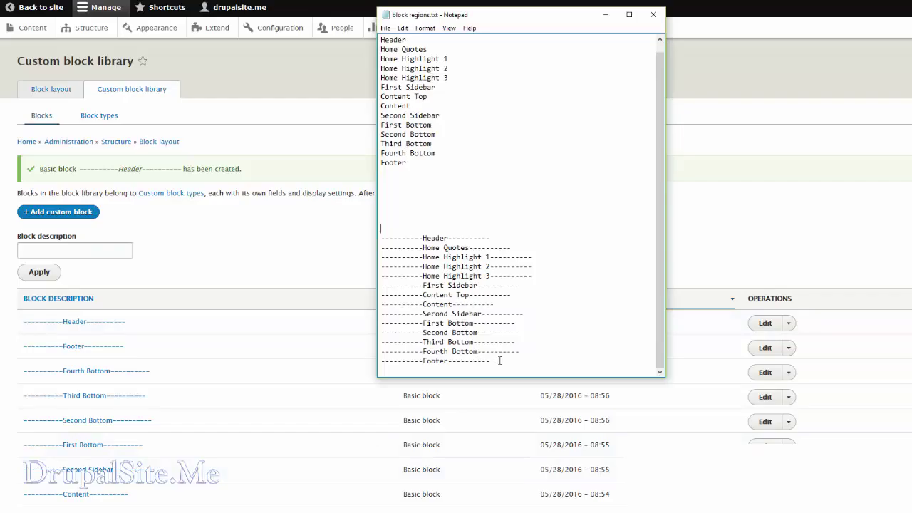
left_click_drag(491, 360, 384, 235)
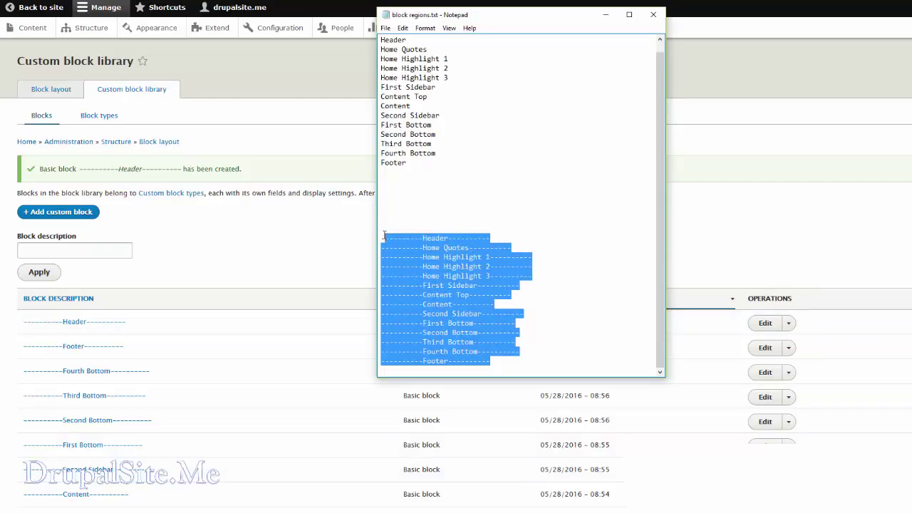
key("alt+Tab")
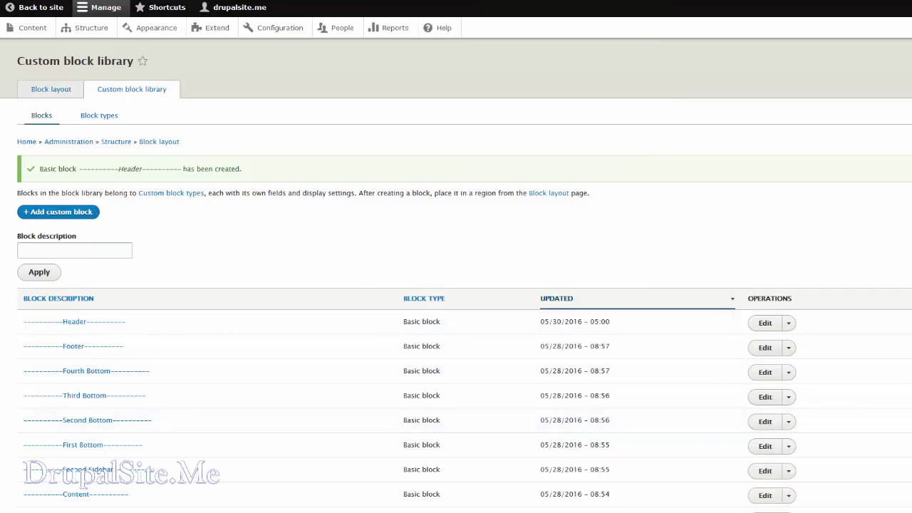
scroll(183, 269, "down", 3)
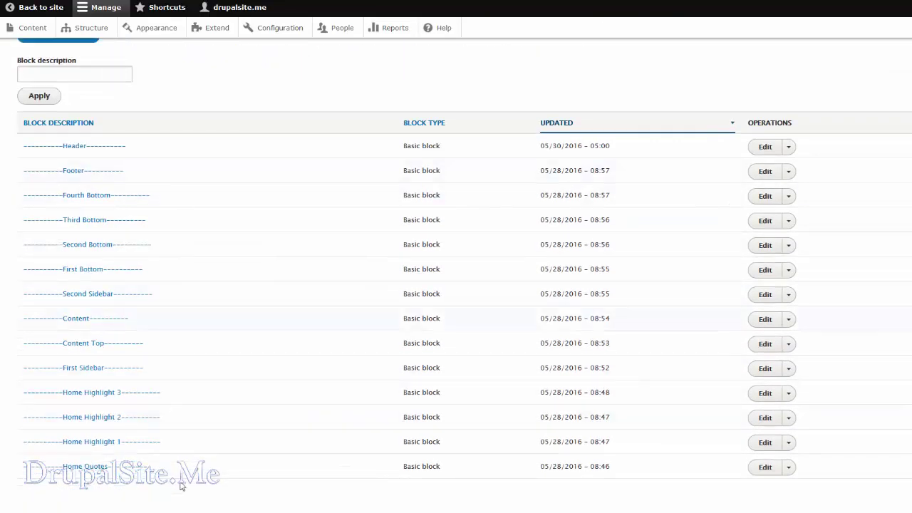
scroll(877, 319, "up", 3)
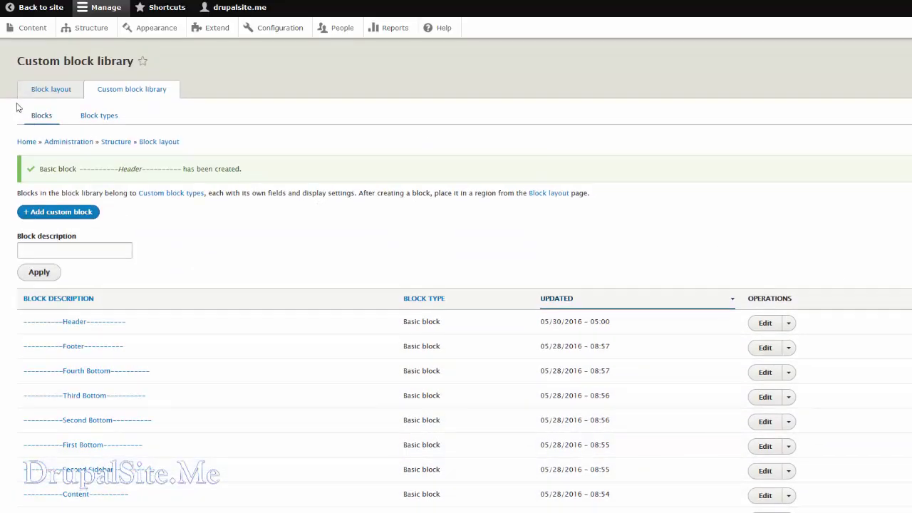
Step: In the Business theme's block layout, assign the disabled Content Top label block to the Content Top region
left_click(50, 90)
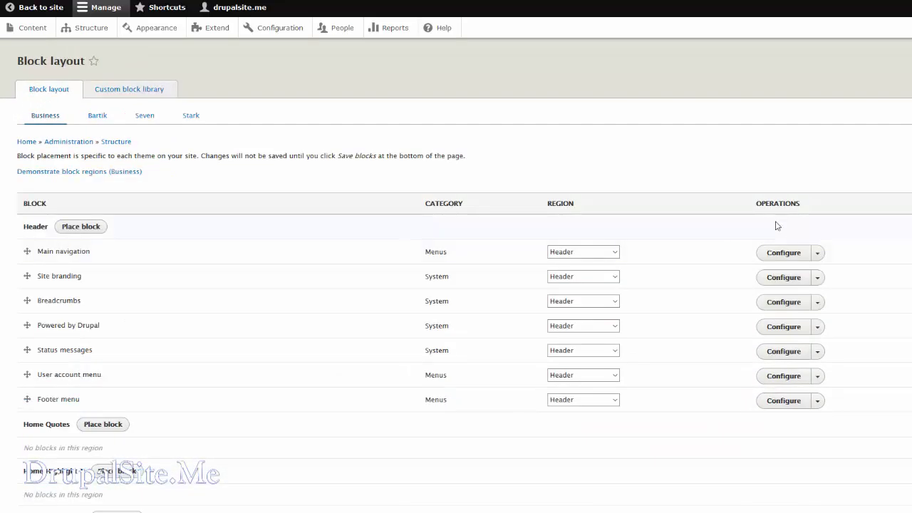
scroll(704, 394, "down", 15)
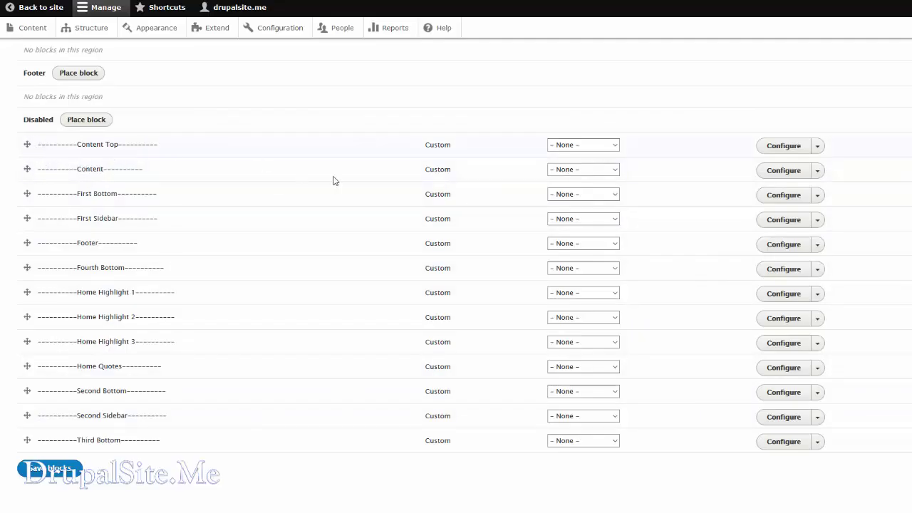
left_click(612, 147)
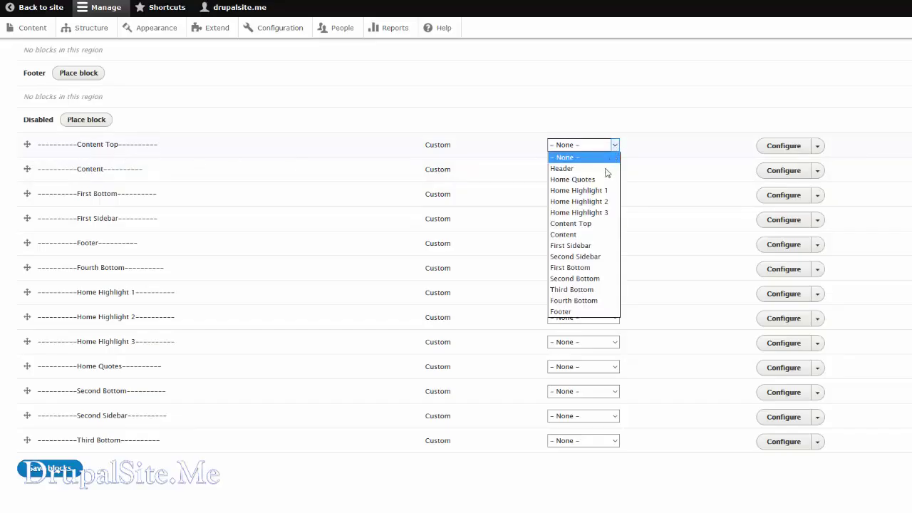
left_click(587, 225)
scroll(456, 271, "up", 10)
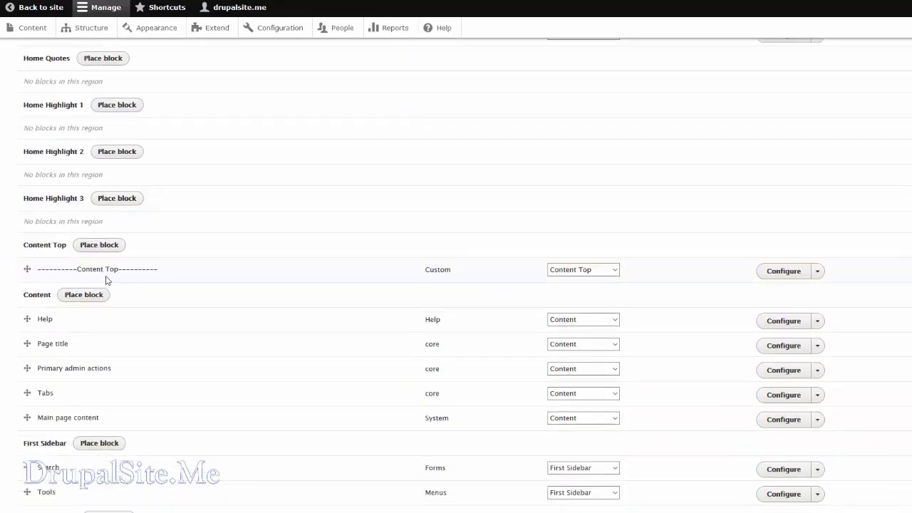
Step: Assign the disabled Content, First Bottom and First Sidebar label blocks to the regions of the same names
scroll(456, 271, "down", 10)
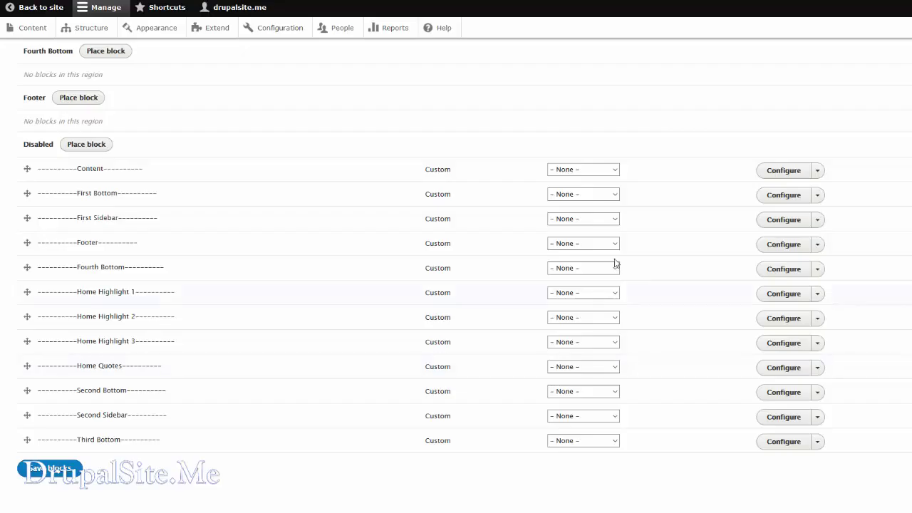
left_click(614, 171)
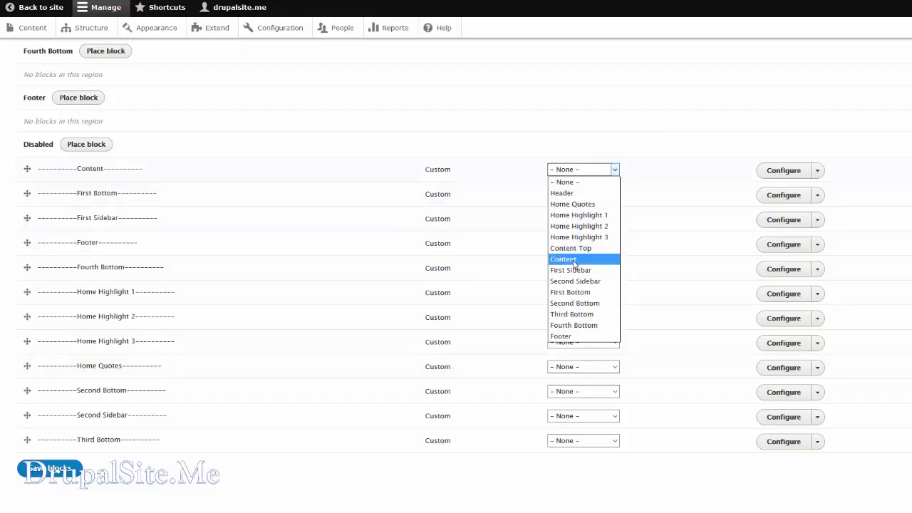
left_click(575, 260)
left_click(615, 195)
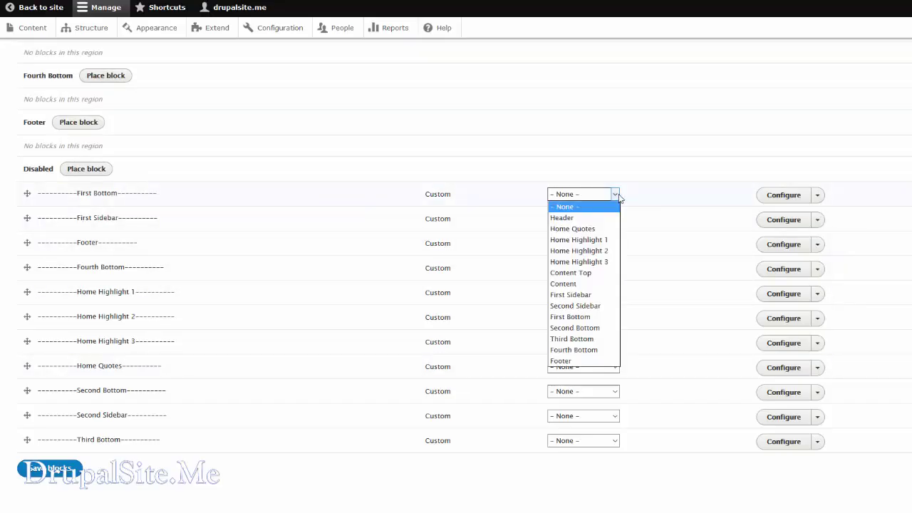
left_click(570, 317)
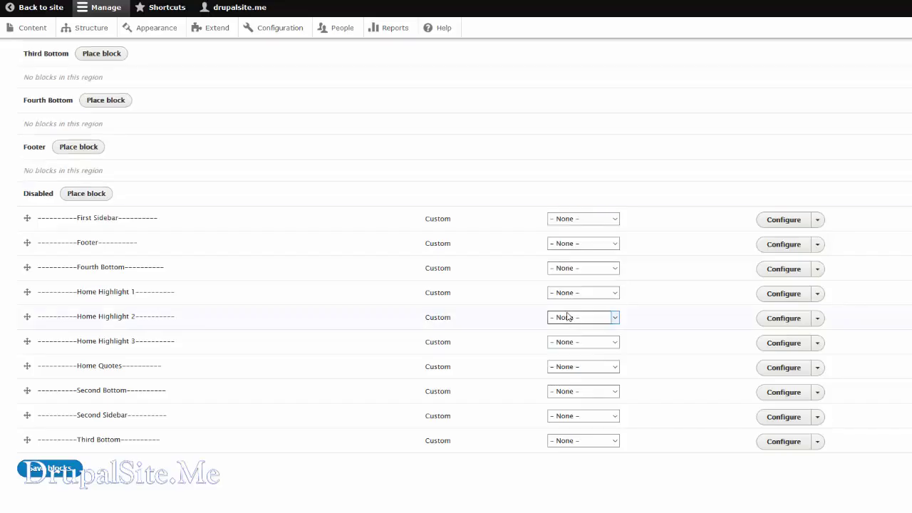
left_click(616, 219)
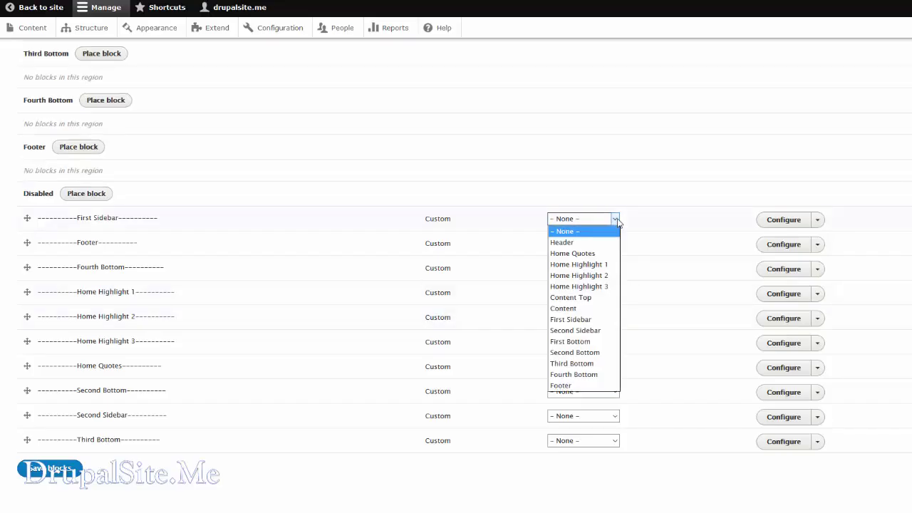
left_click(579, 322)
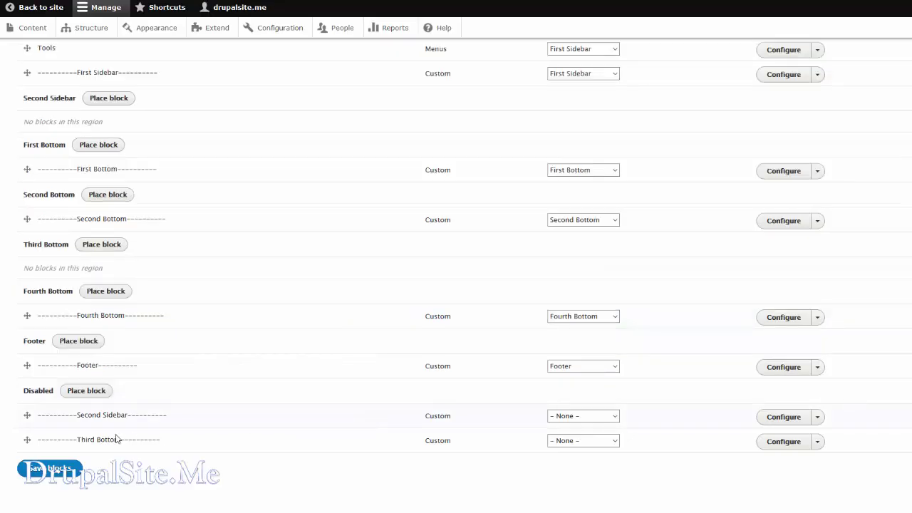
Step: Assign the Second Sidebar and Third Bottom label blocks to their matching regions and save the block layout
left_click(616, 417)
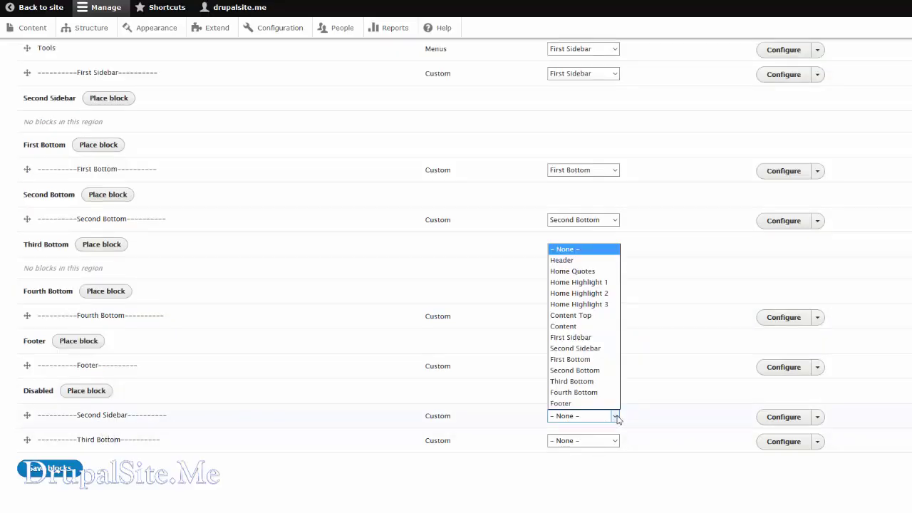
left_click(586, 348)
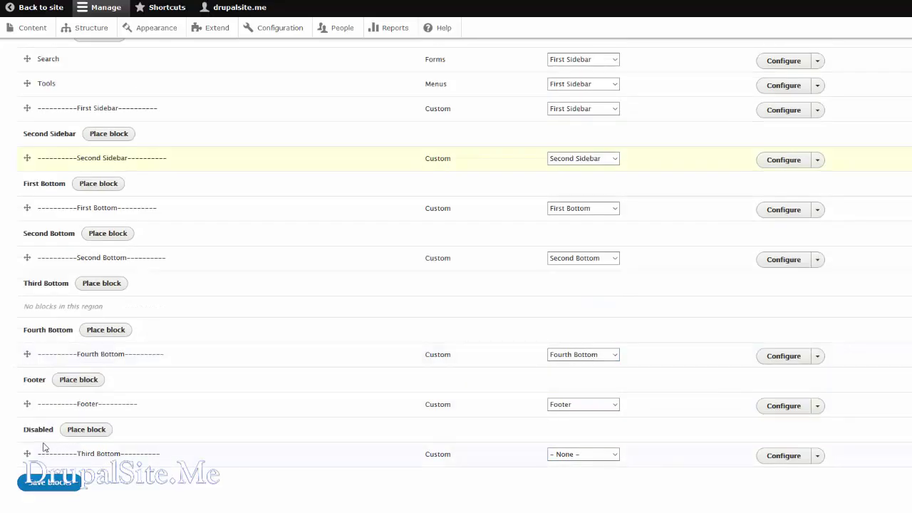
left_click(616, 456)
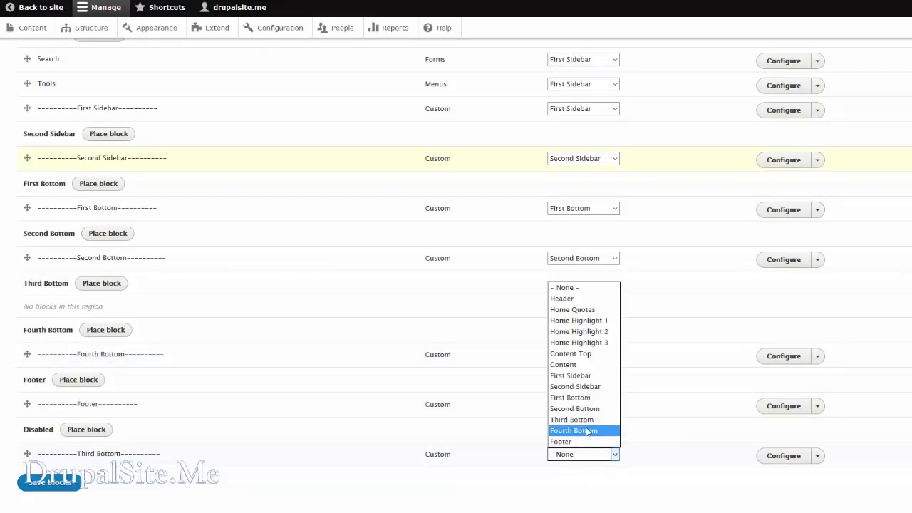
left_click(587, 425)
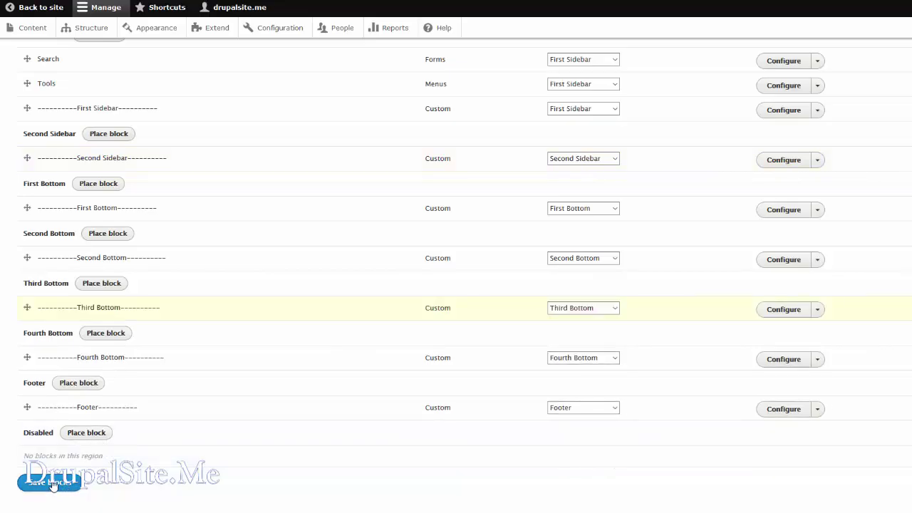
left_click(52, 486)
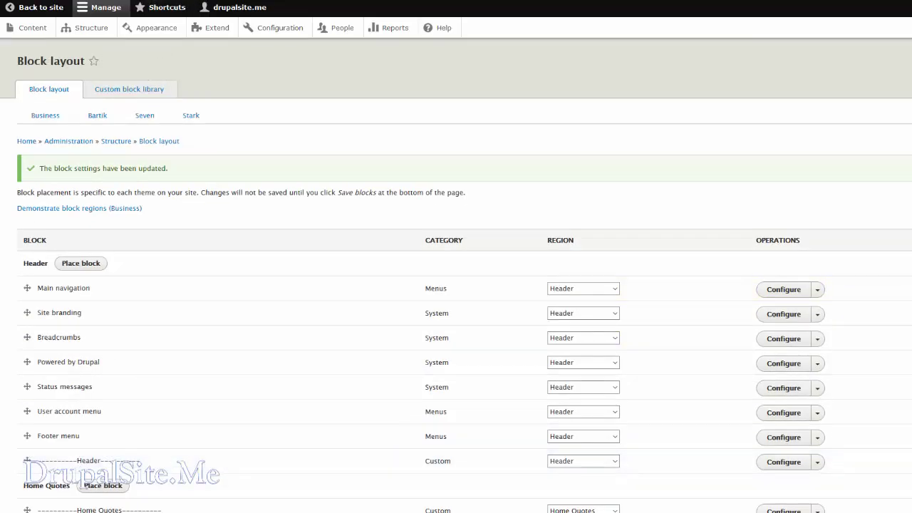
Step: Go back to the site's home page and examine where each region label block from Header to Footer is displayed
left_click(41, 7)
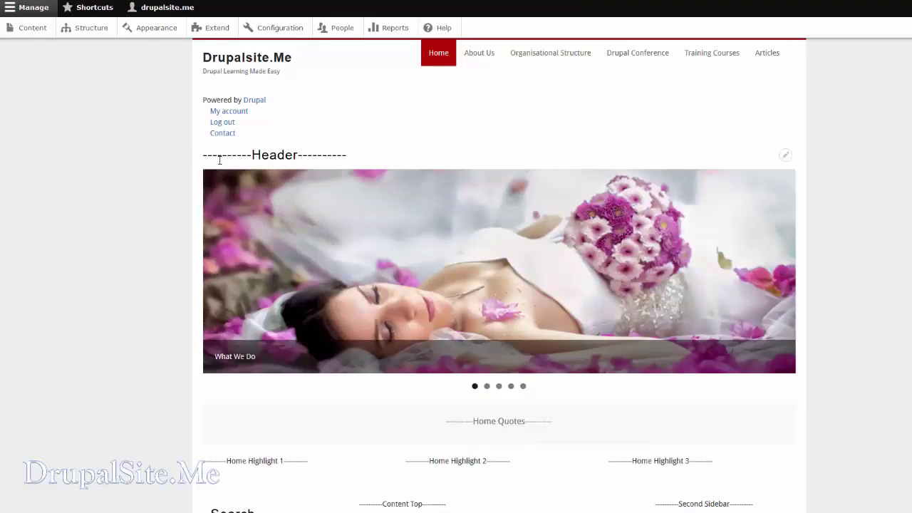
scroll(217, 161, "down", 4)
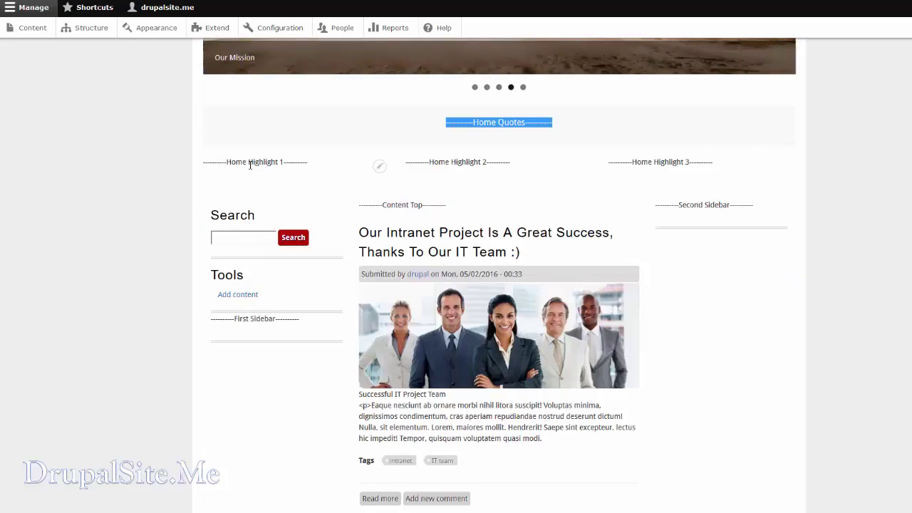
left_click(250, 164)
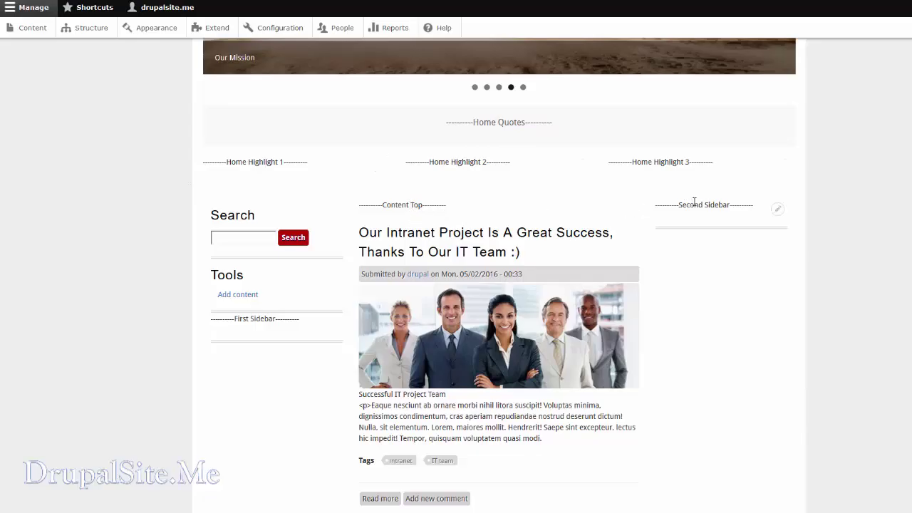
scroll(563, 282, "down", 3)
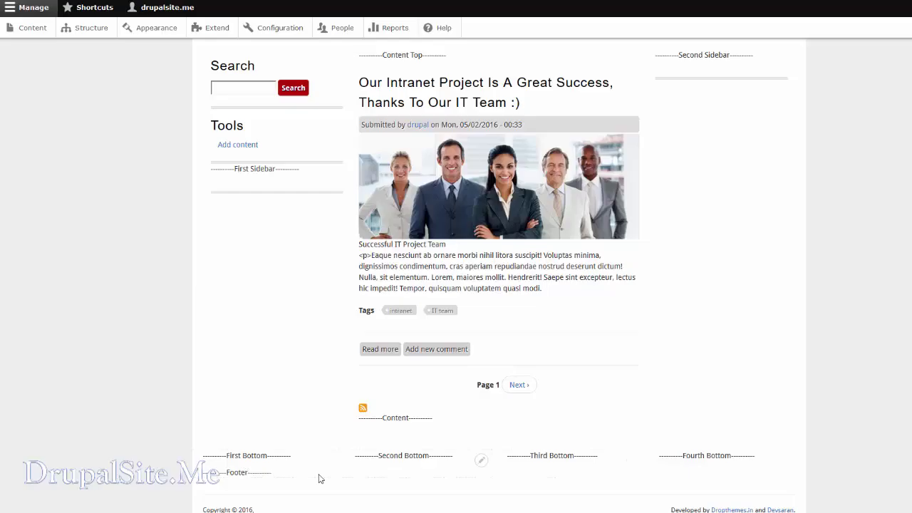
scroll(575, 120, "up", 7)
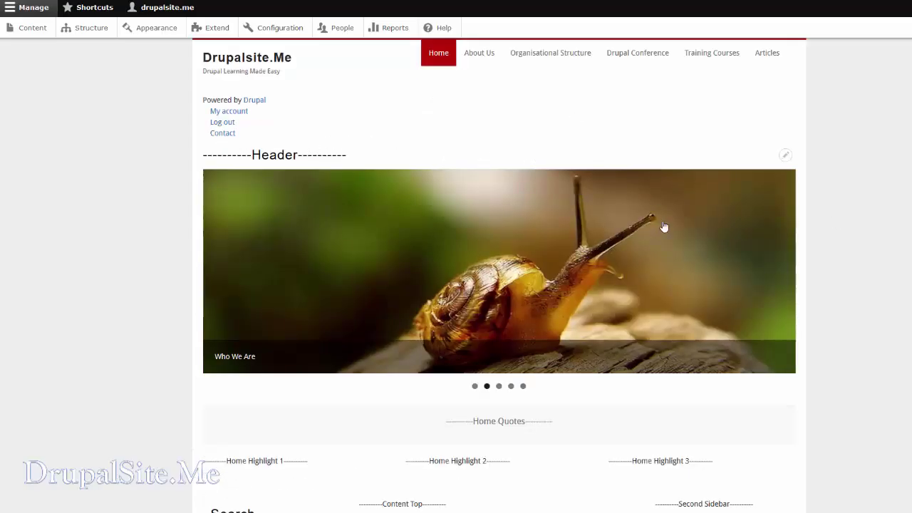
mouse_move(702, 243)
scroll(715, 264, "down", 8)
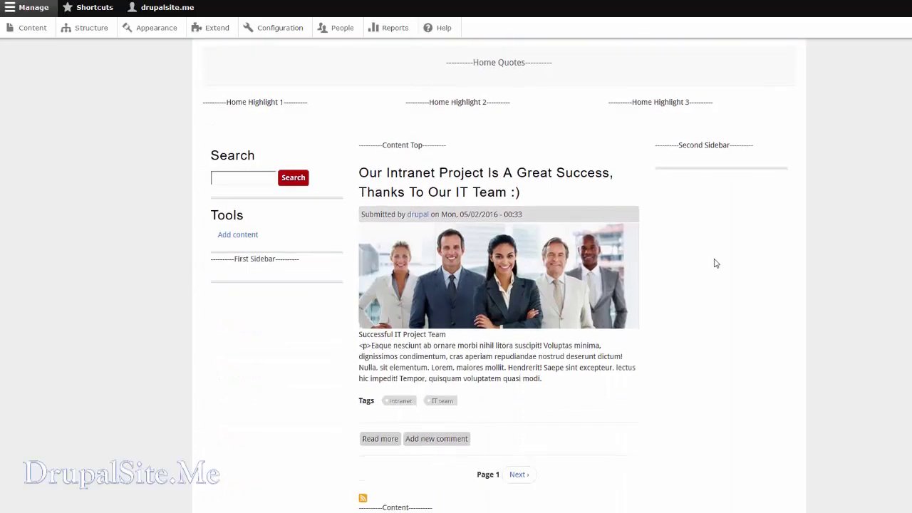
scroll(727, 244, "up", 8)
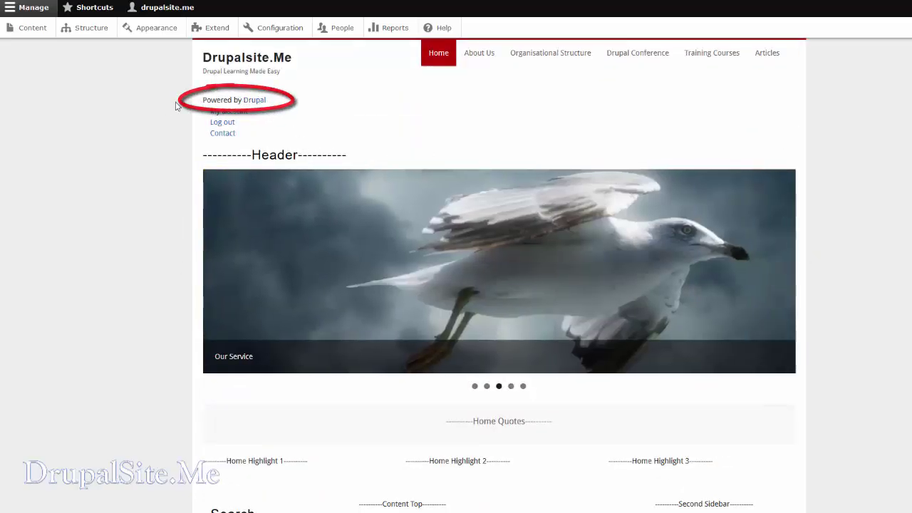
scroll(140, 158, "down", 5)
scroll(149, 163, "down", 1)
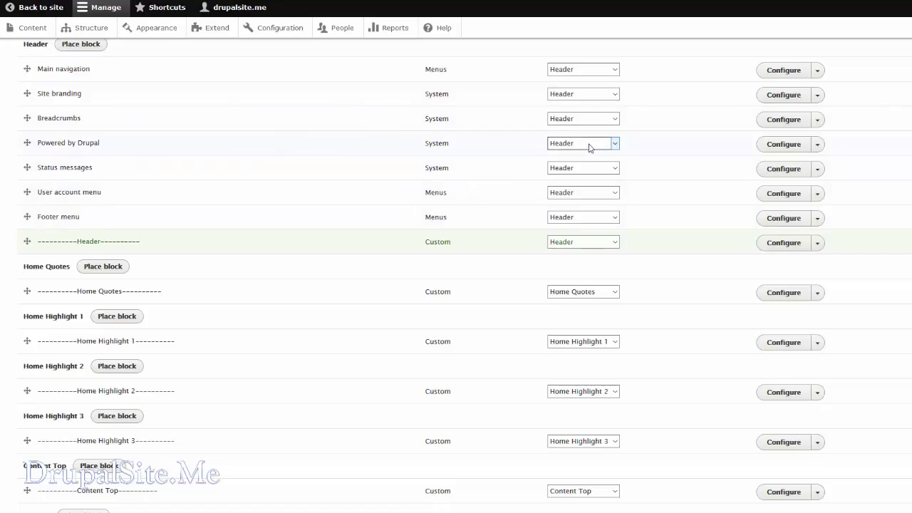
Step: Move the Powered by Drupal block from Header to the Footer region, save the layout and check its position on the site's home page
left_click(617, 144)
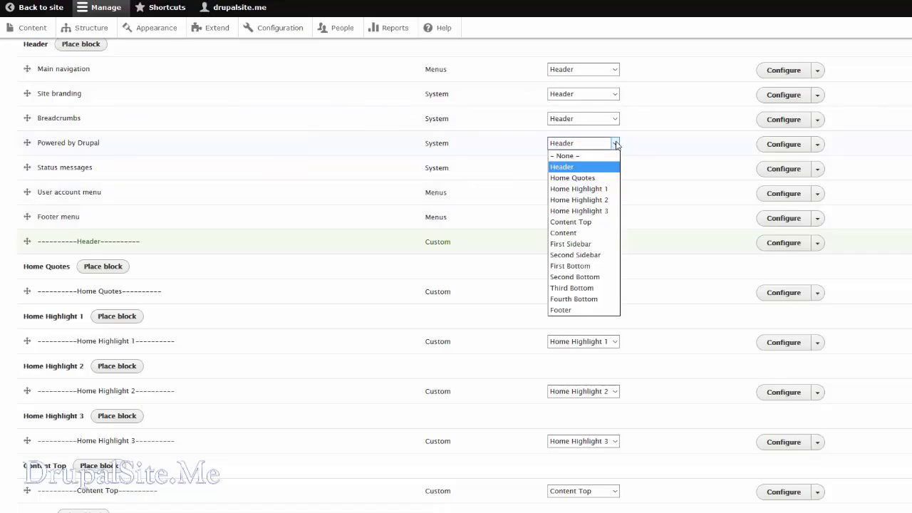
left_click(570, 310)
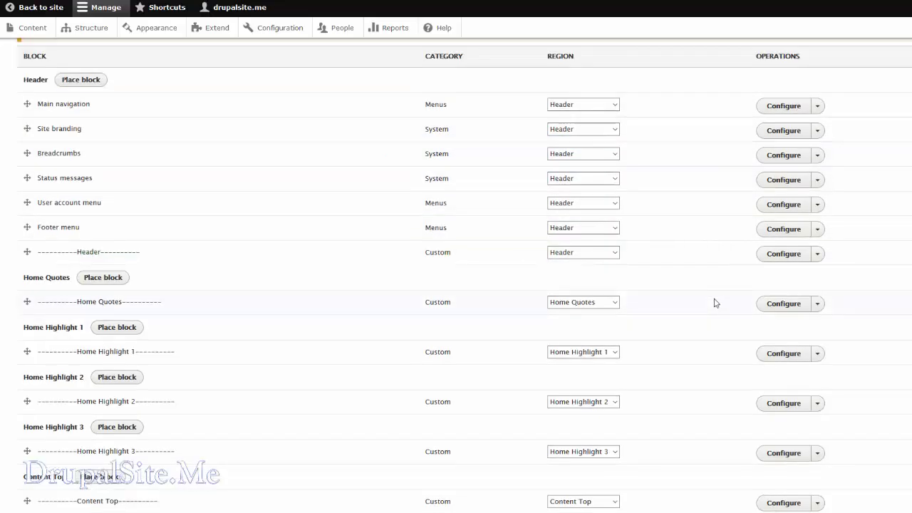
scroll(104, 402, "down", 10)
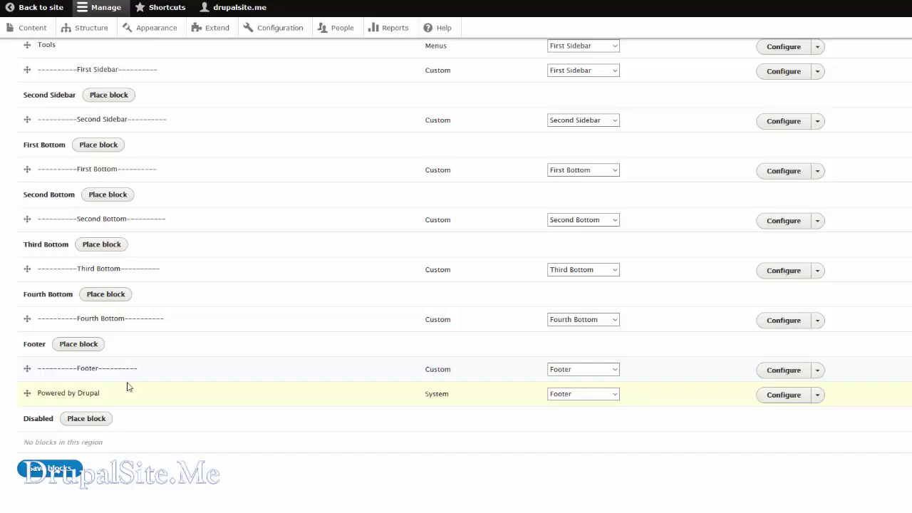
left_click(48, 468)
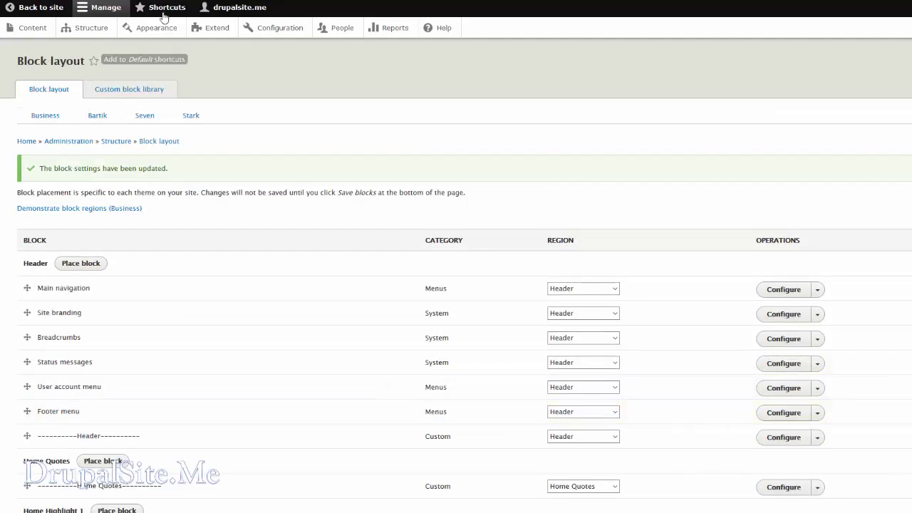
left_click(33, 7)
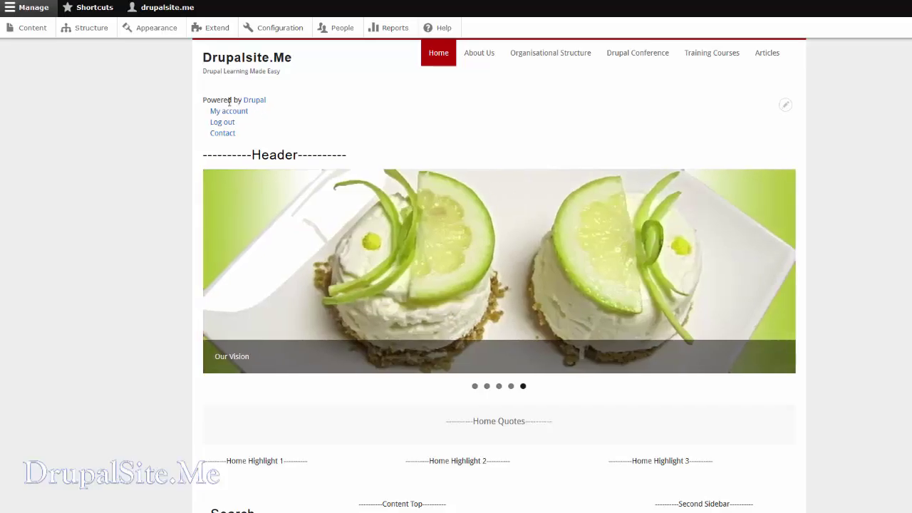
scroll(499, 285, "down", 6)
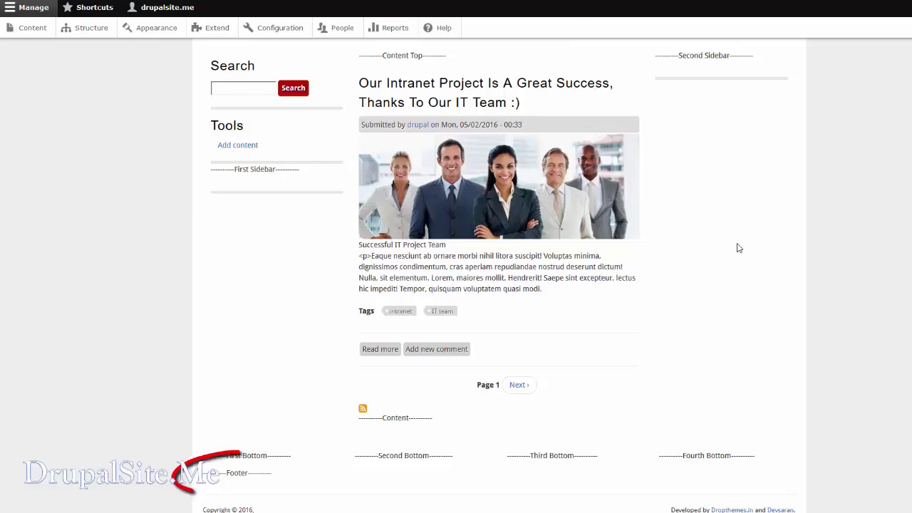
scroll(712, 260, "down", 1)
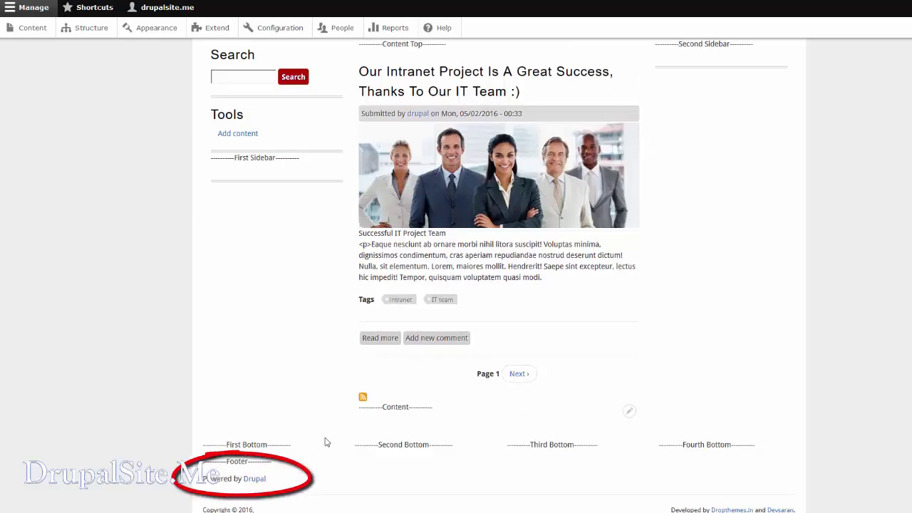
scroll(217, 490, "up", 10)
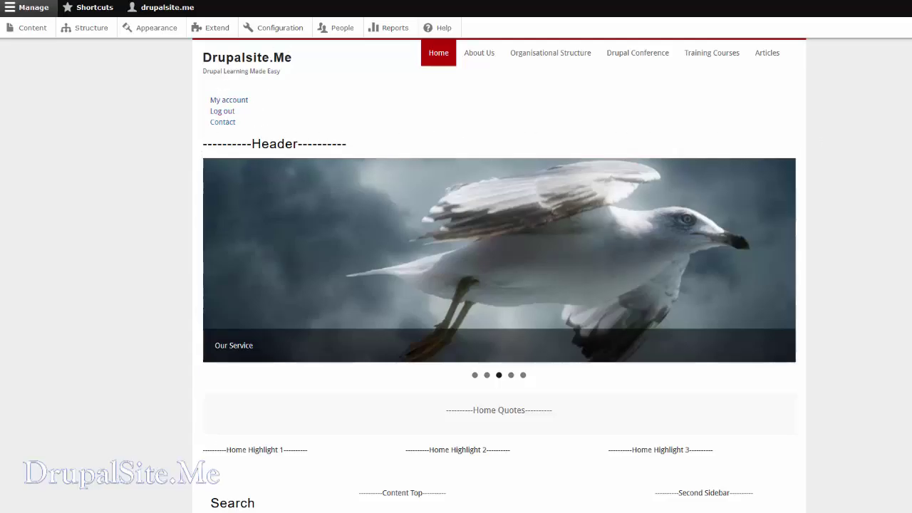
scroll(797, 152, "down", 5)
scroll(499, 277, "down", 2)
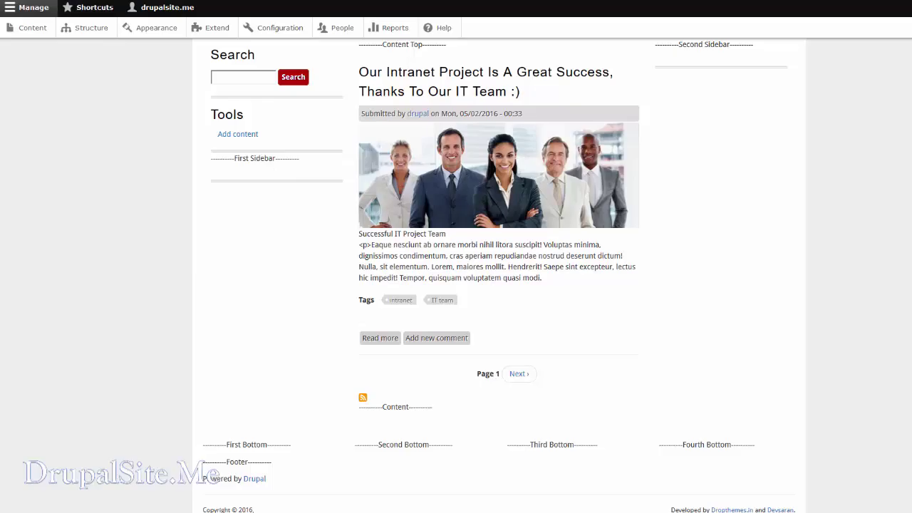
Step: Return to the block layout, assign the User account menu block to First Sidebar, save, and check it on the home page
key("alt+Left")
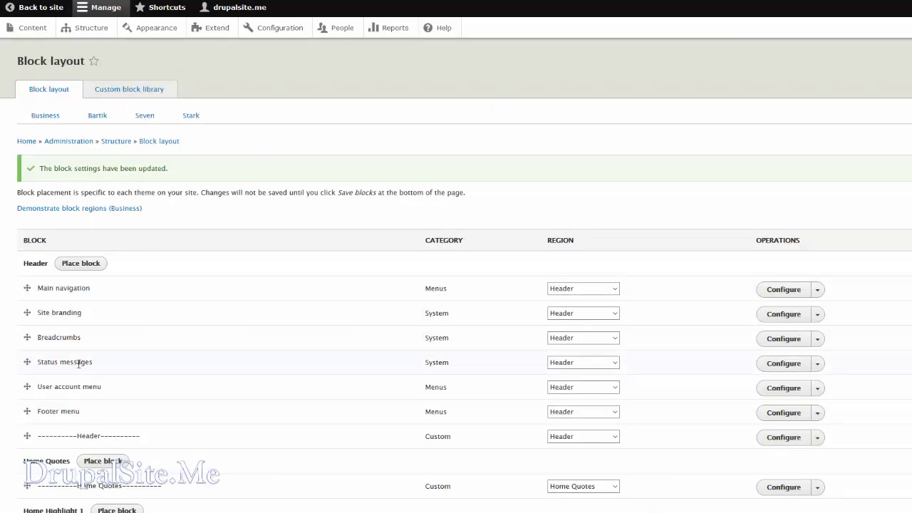
left_click(615, 387)
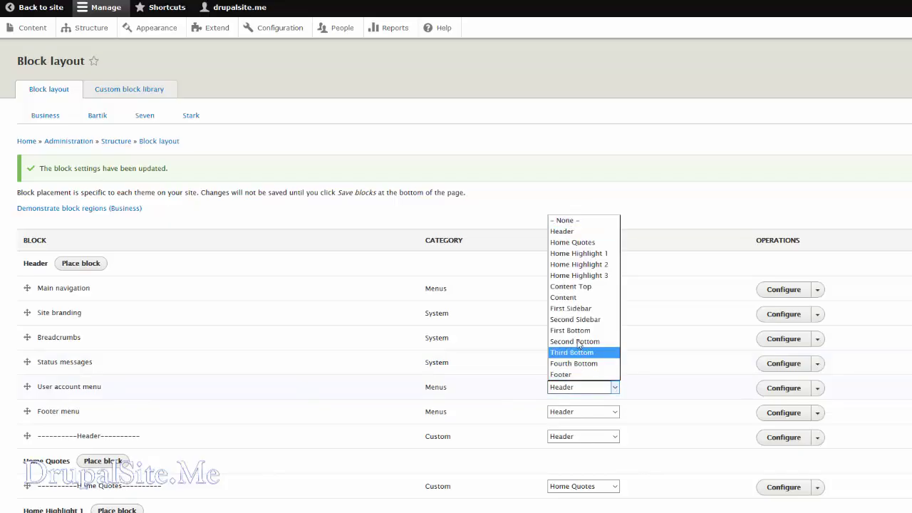
key("Escape")
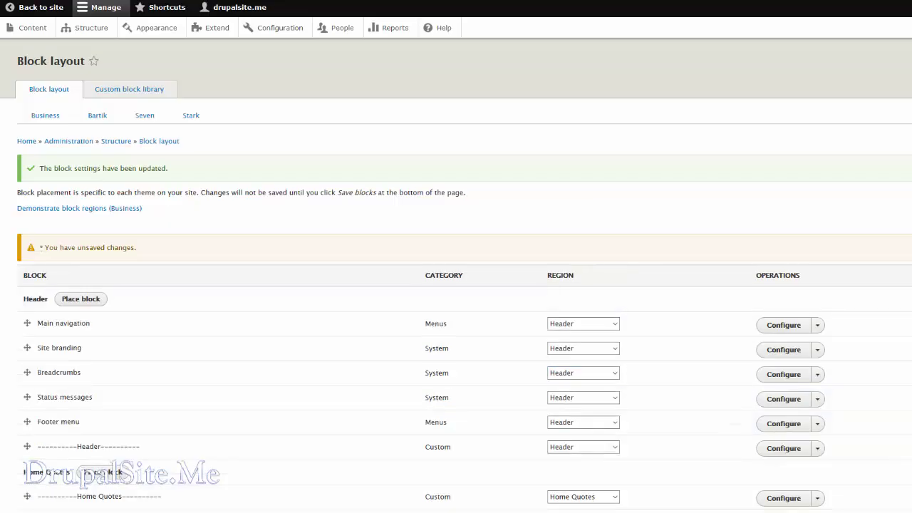
scroll(112, 387, "down", 10)
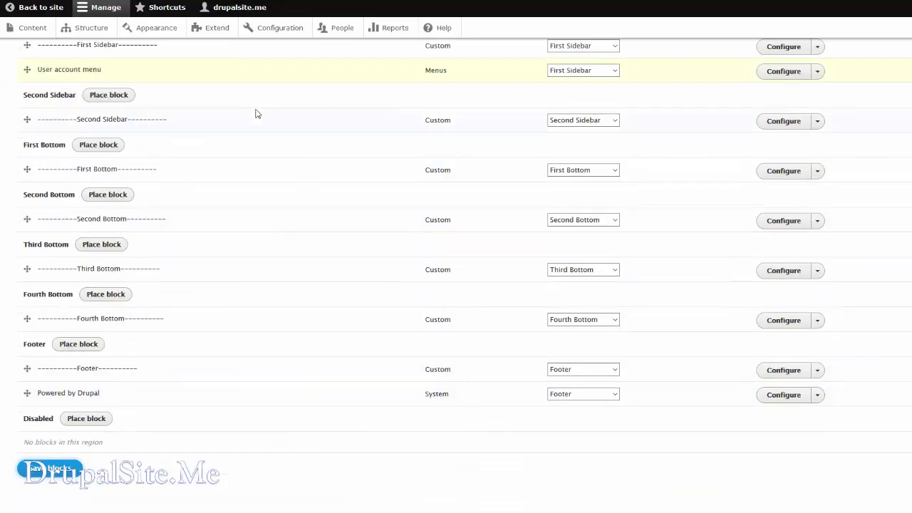
left_click(199, 1)
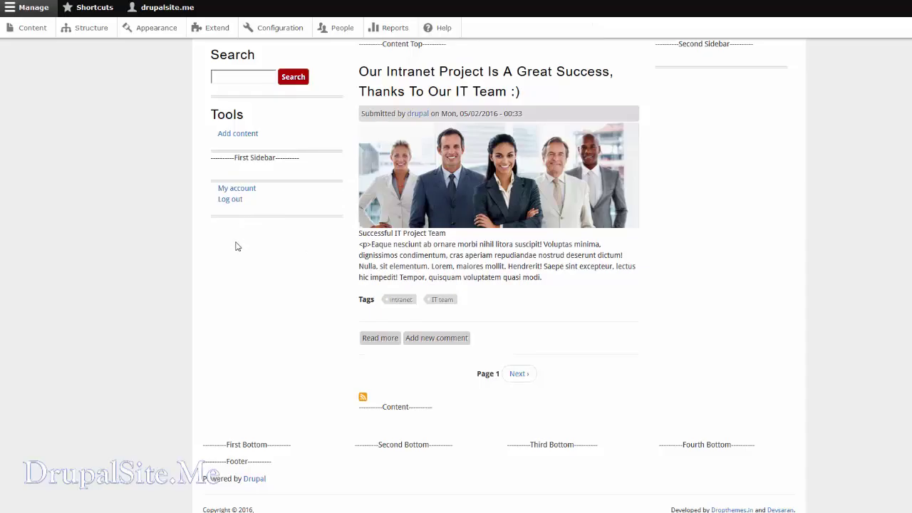
scroll(260, 231, "up", 6)
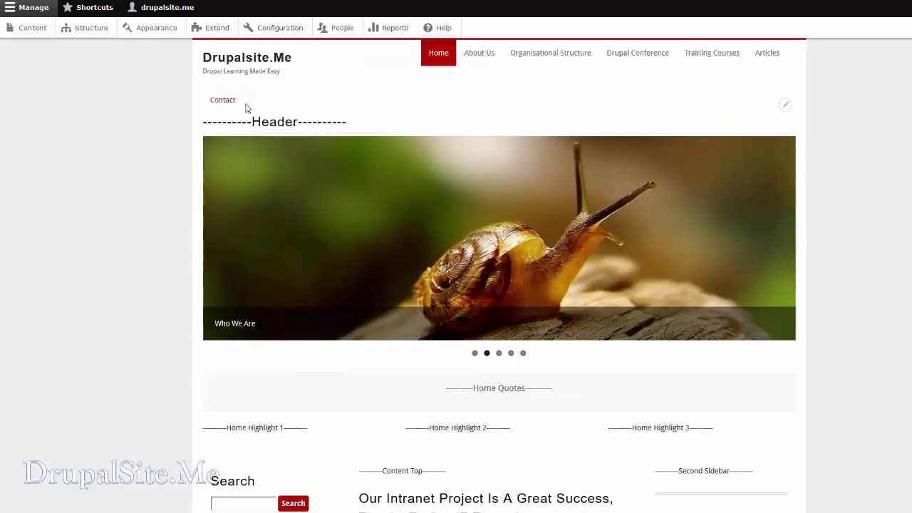
Step: Assign the Footer menu block to the Footer region, save the block layout, and check the menu's position on the home page
key("alt+Left")
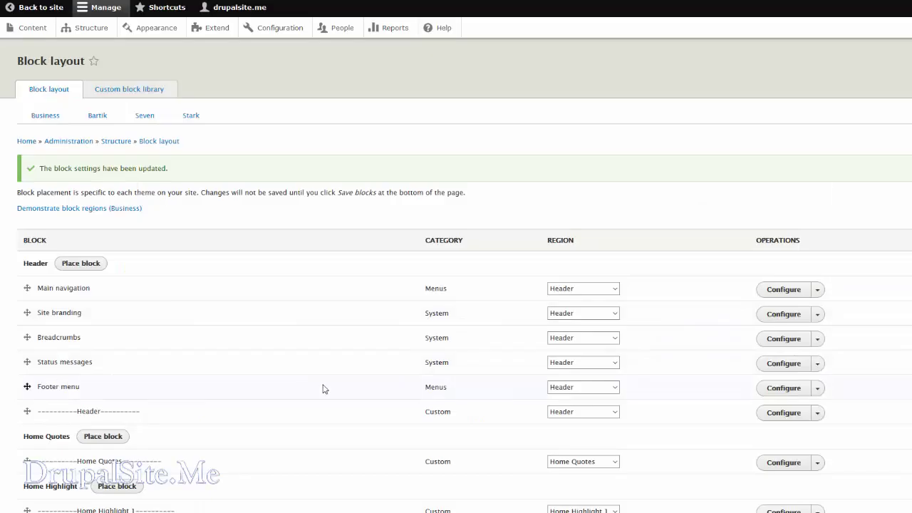
left_click(615, 387)
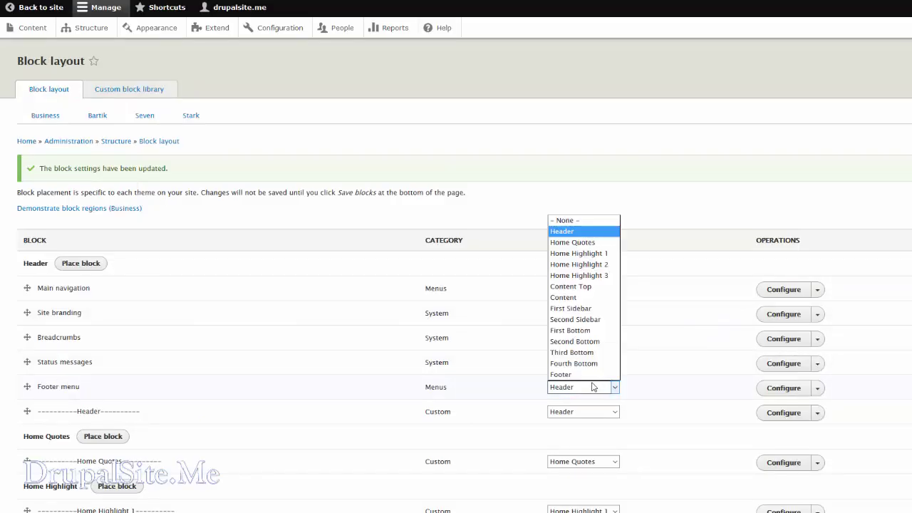
left_click(568, 374)
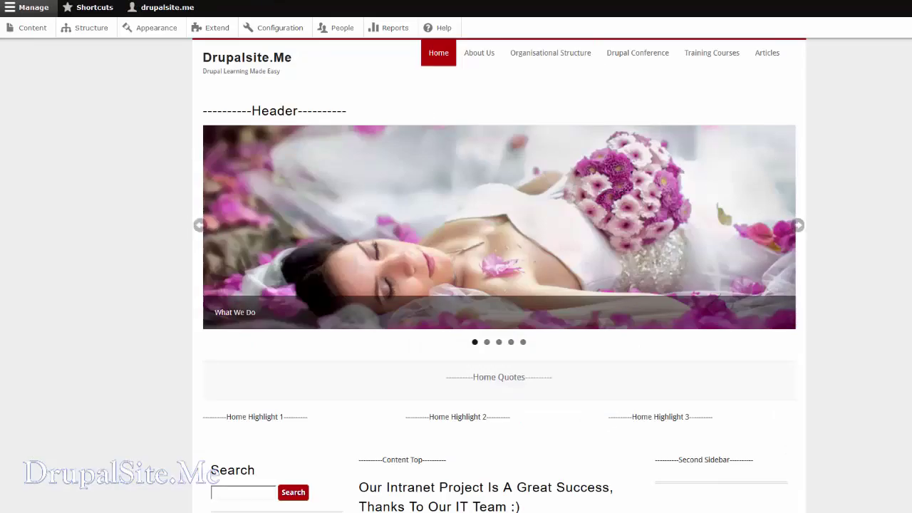
scroll(712, 162, "down", 6)
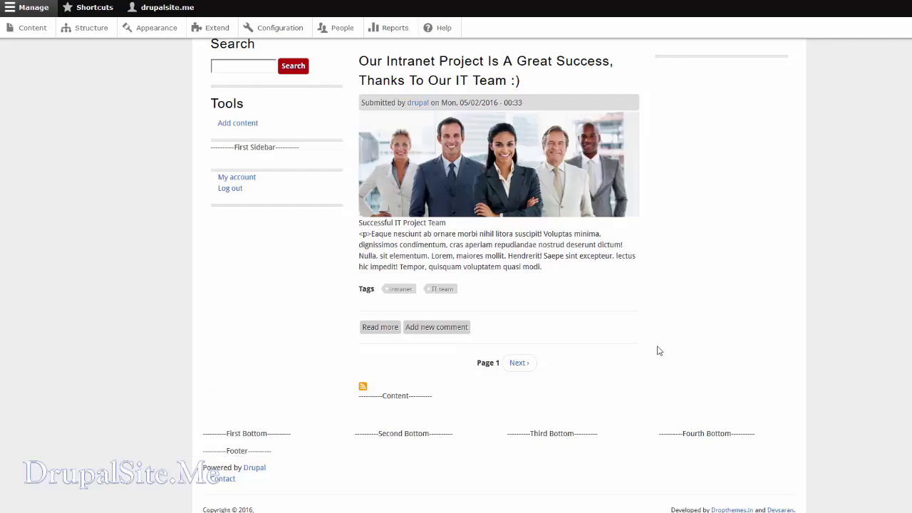
scroll(651, 349, "up", 5)
scroll(651, 349, "up", 1)
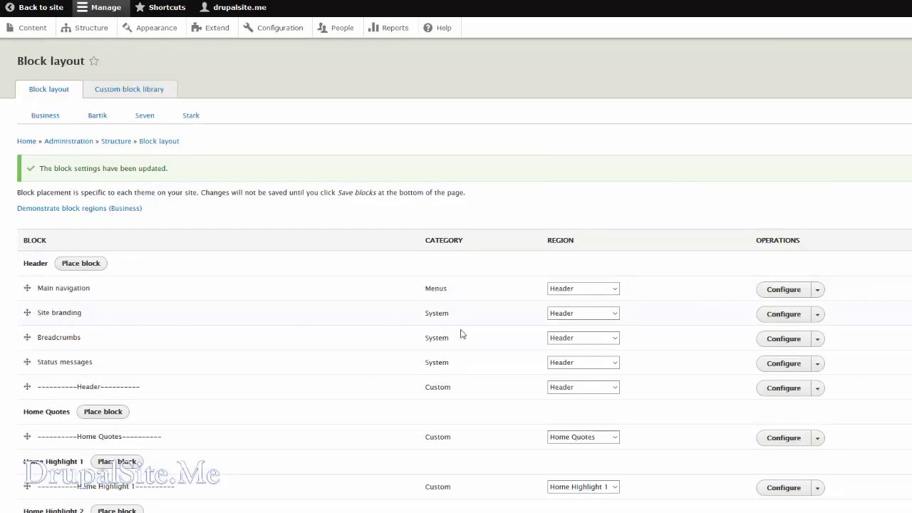
Step: Disable the Site branding block by setting its region to None, save the layout, and view the home page's header
left_click(605, 314)
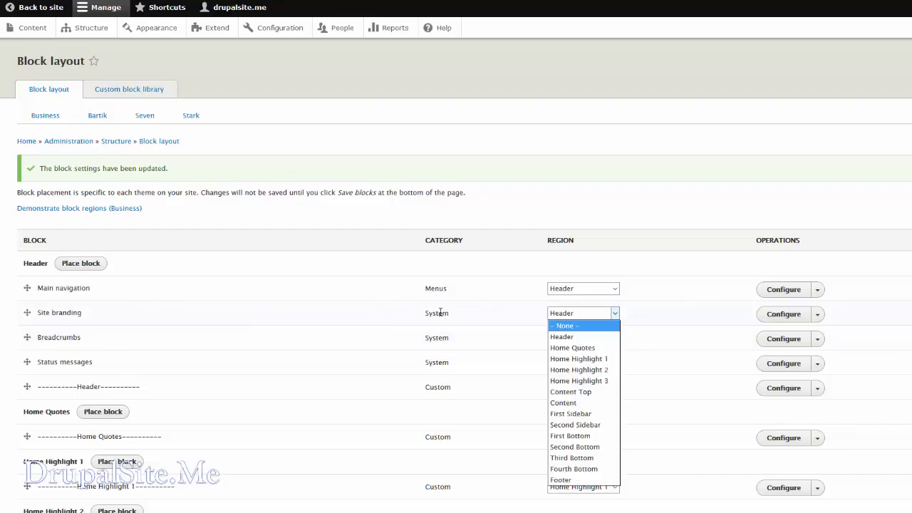
left_click(565, 328)
scroll(464, 273, "down", 15)
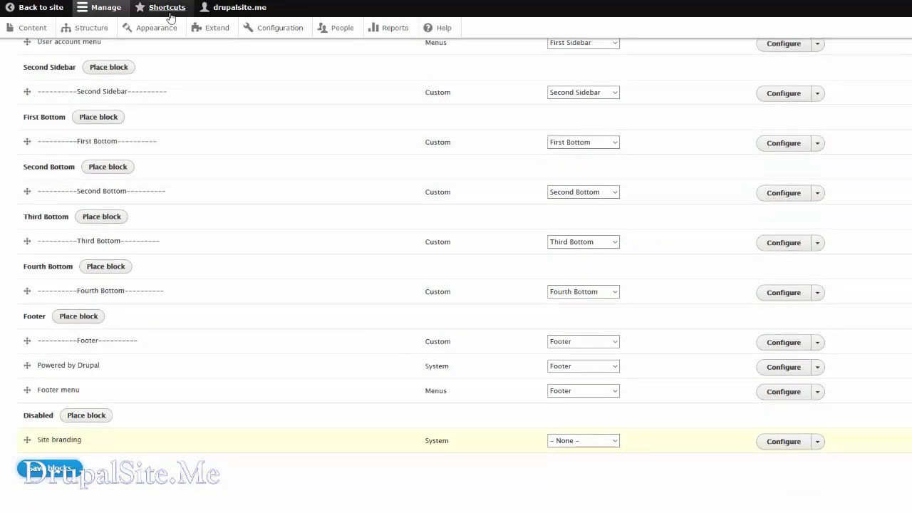
left_click(36, 7)
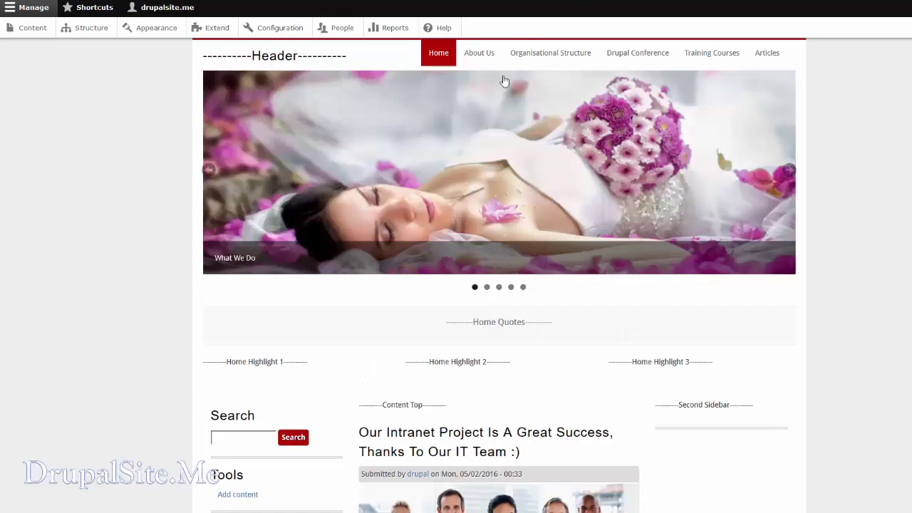
scroll(382, 70, "down", 1)
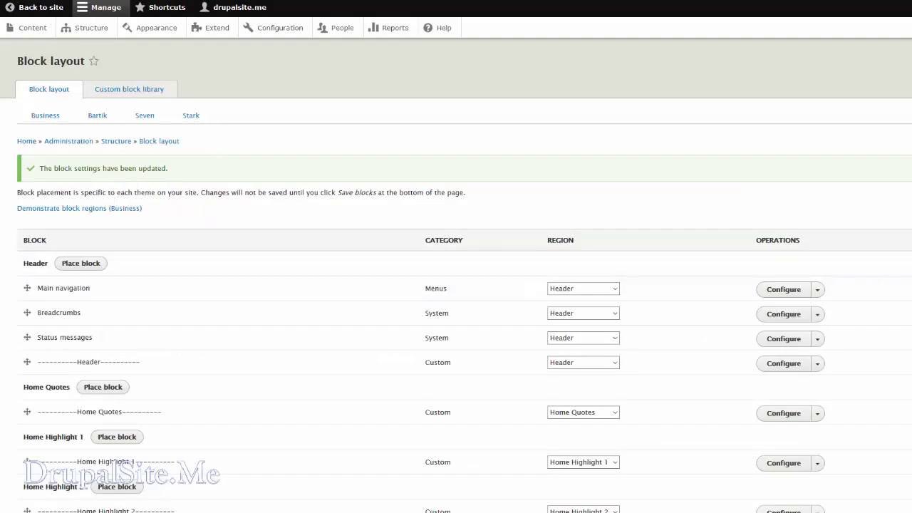
Step: Assign the disabled Site branding block to the Header region again, save the layout, and check its position on the home page
scroll(460, 487, "down", 20)
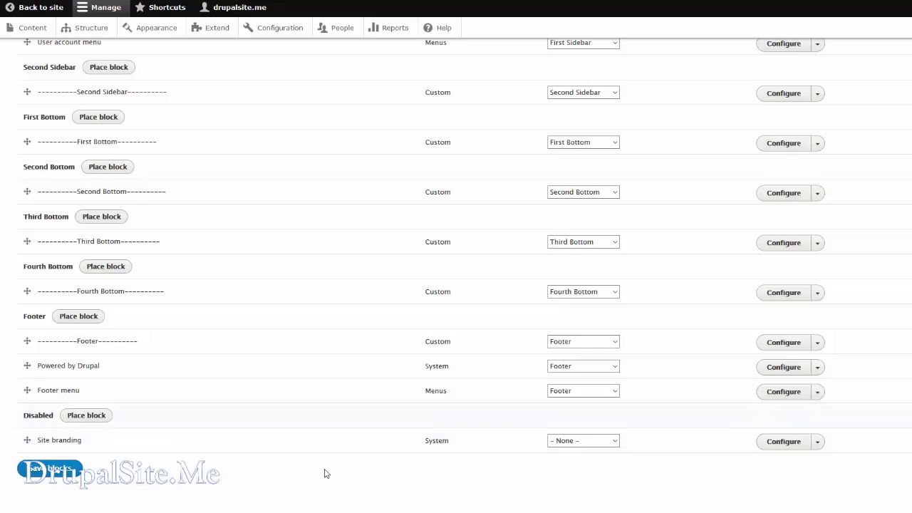
left_click(615, 441)
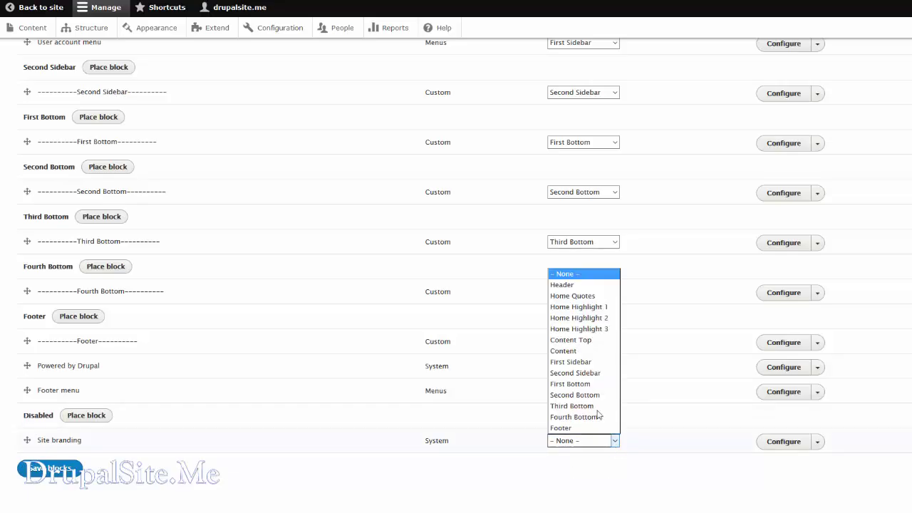
left_click(563, 284)
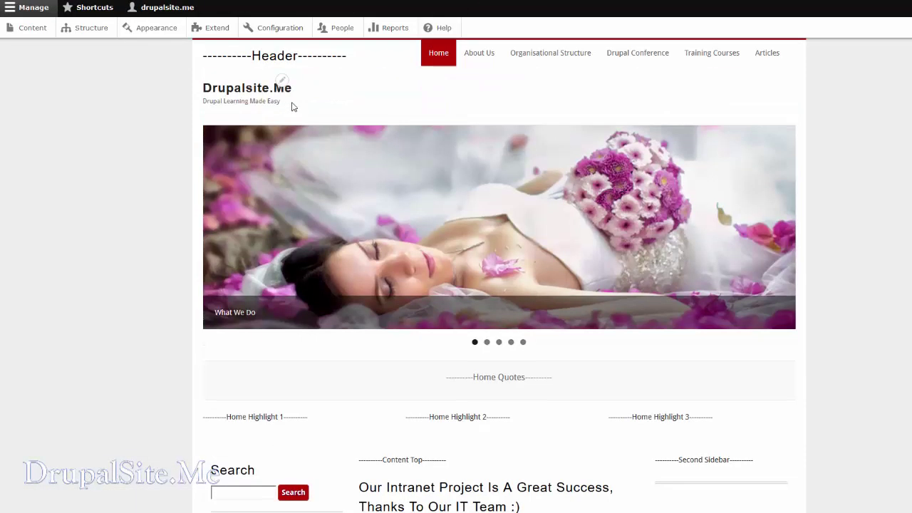
mouse_move(218, 107)
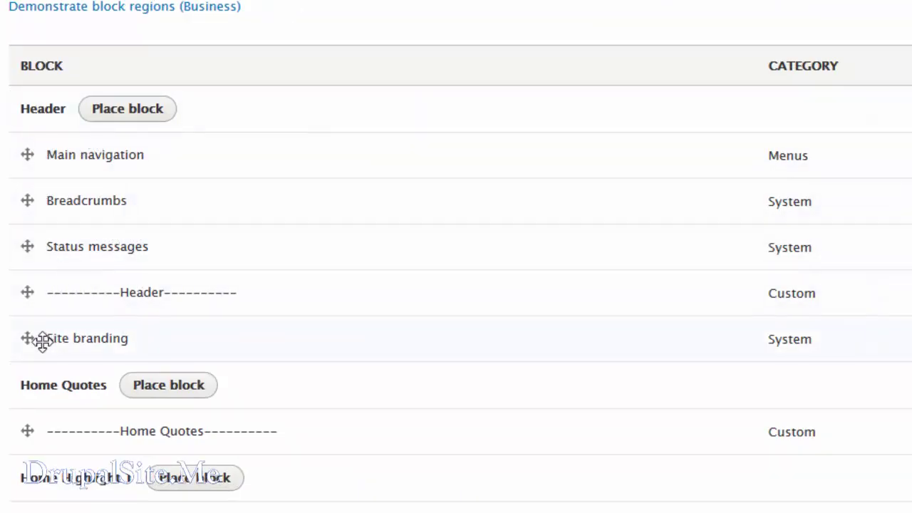
Step: Reorder the Header region so Site branding sits directly above the Header label block, save, and review the whole home page
left_click_drag(27, 342, 27, 292)
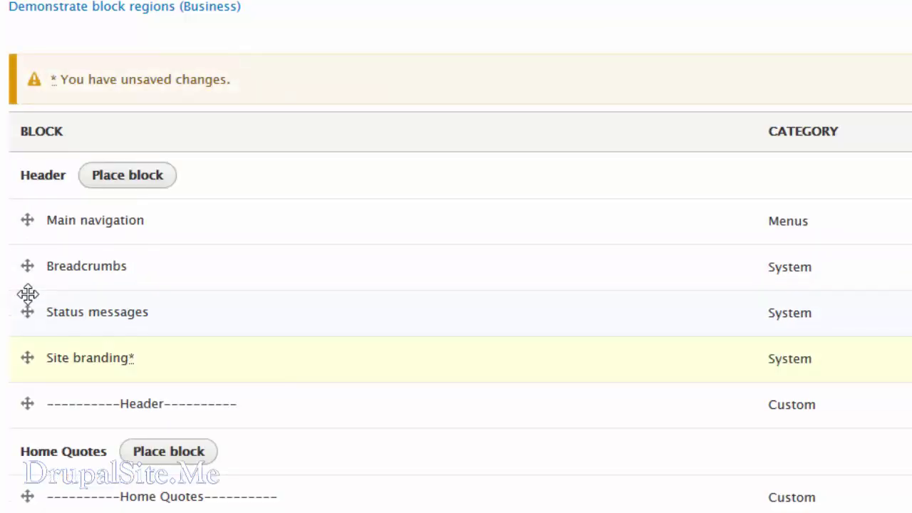
scroll(55, 299, "down", 15)
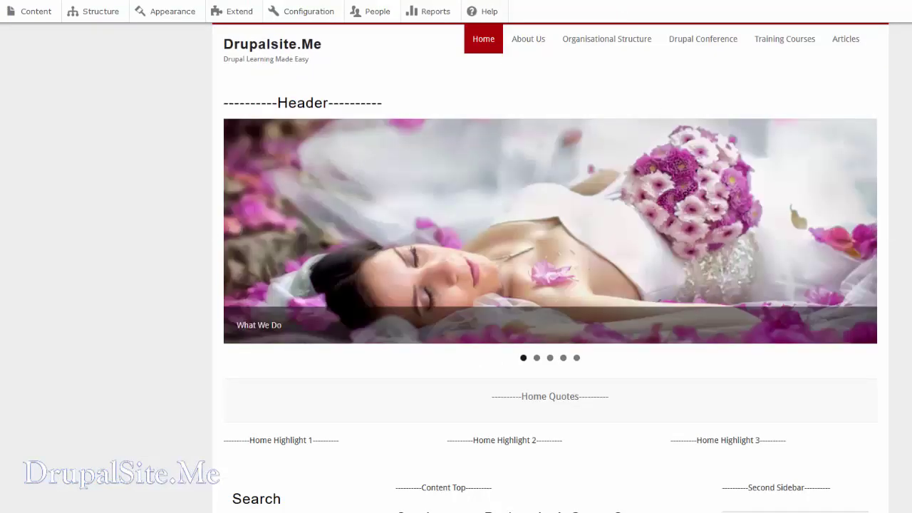
scroll(456, 285, "down", 5)
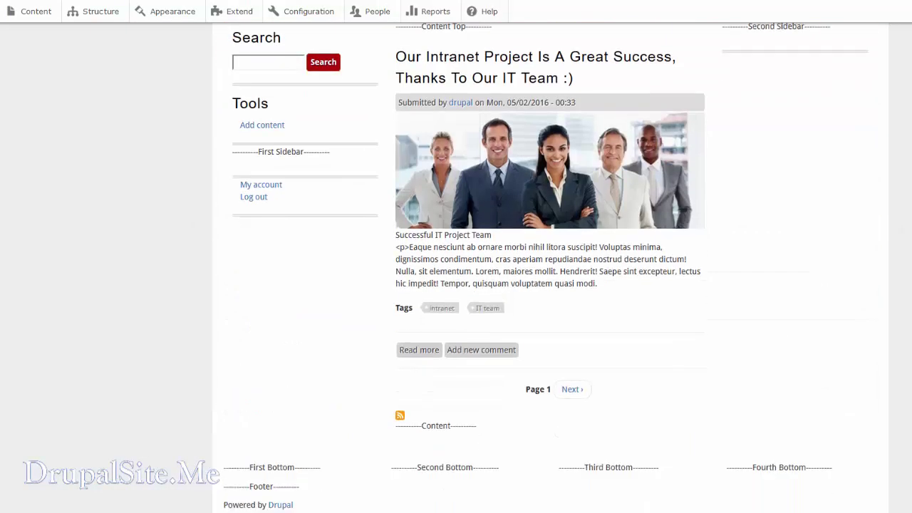
scroll(547, 268, "down", 1)
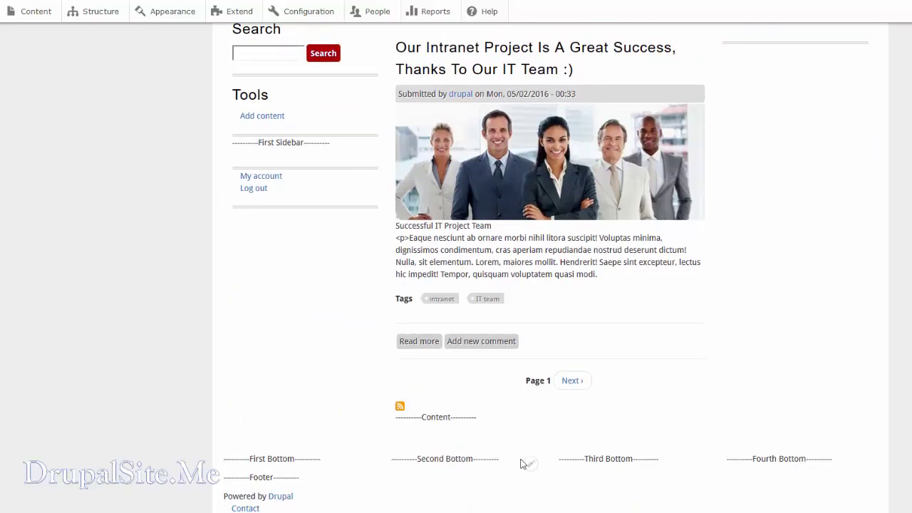
scroll(378, 412, "up", 5)
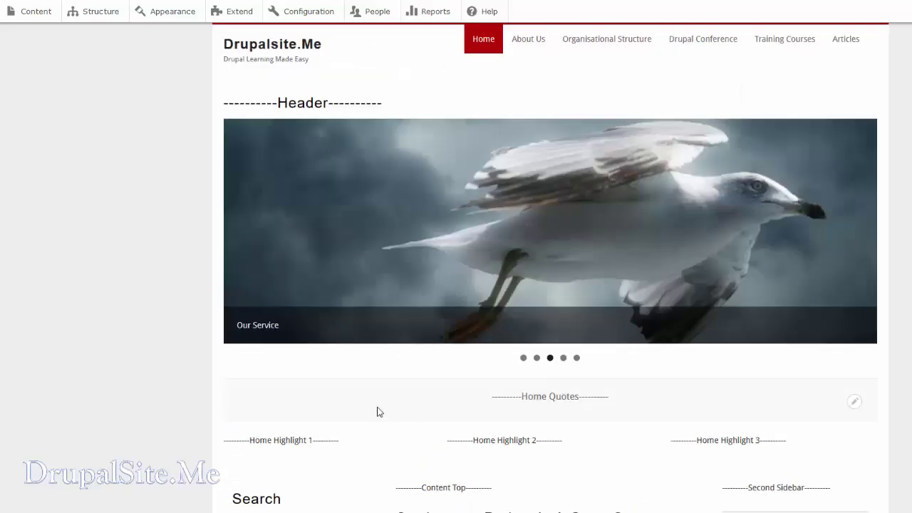